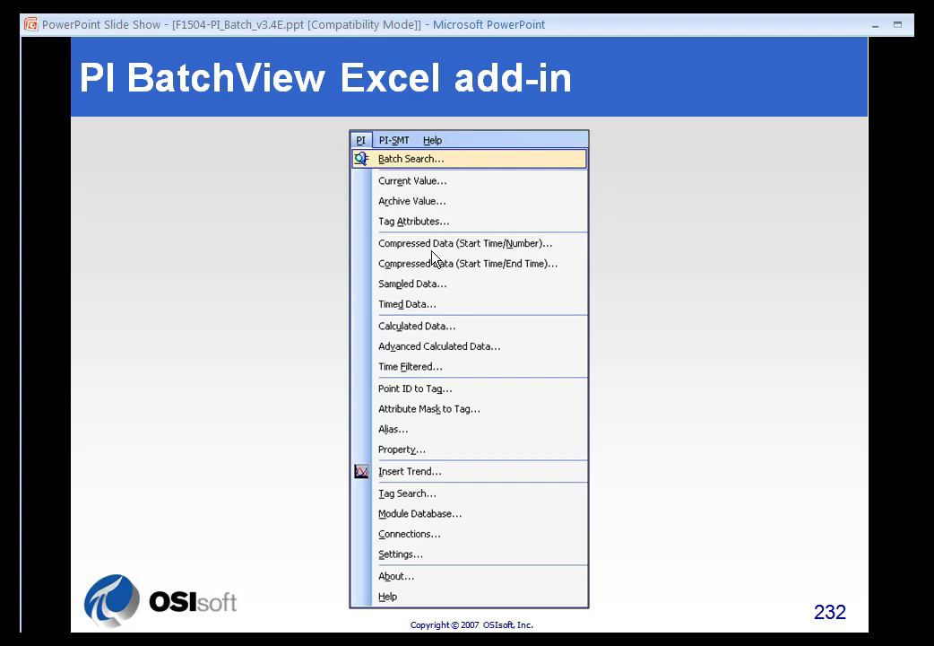
Step: Advance the slide show to slide 233, 'PI BatchView for Excel – Search'
click(431, 246)
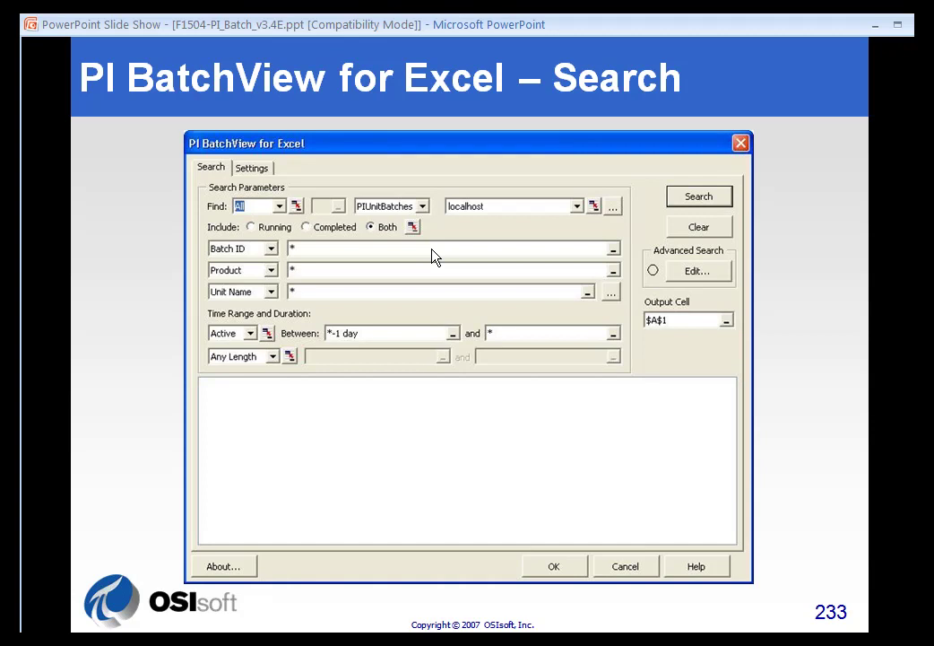
Step: Present slide 234 (Settings), then advance to slide 235, 'Column Configurations'
click(458, 265)
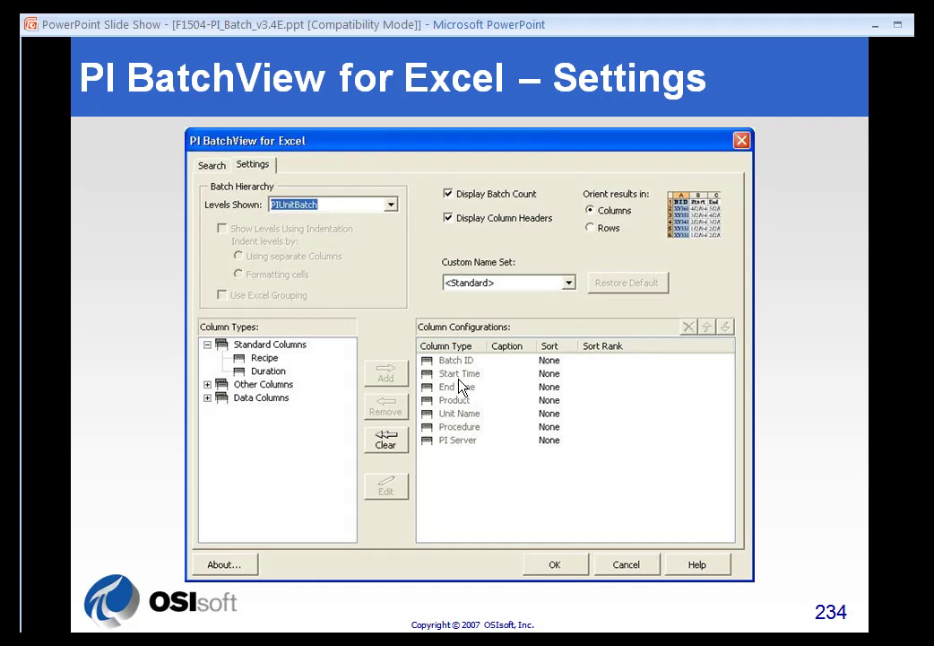
click(271, 391)
click(473, 427)
click(305, 282)
key(Right)
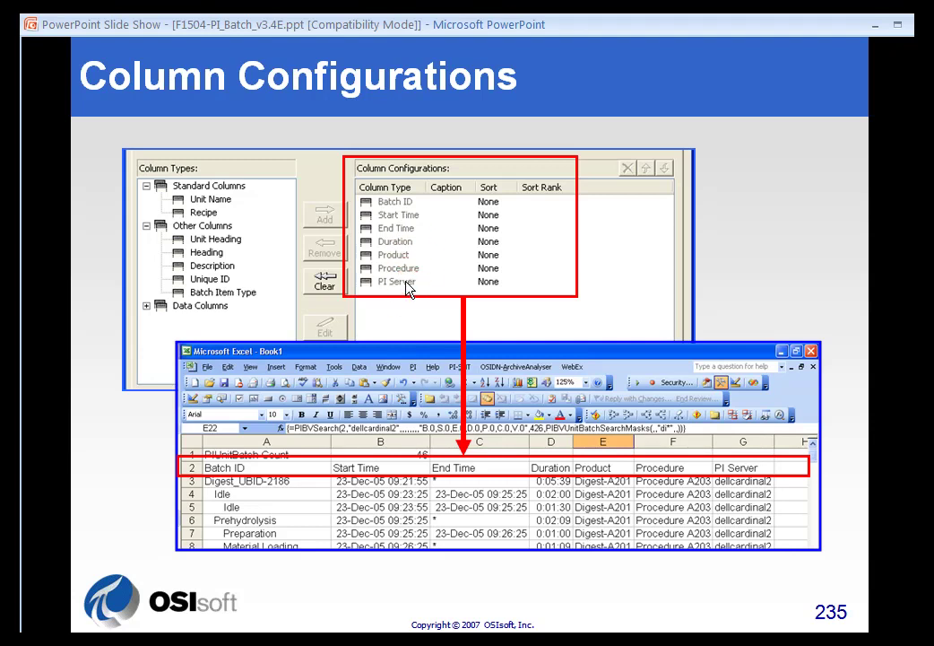
Step: Advance to slide 236, 'Batch Hierarchy Settings'
click(631, 440)
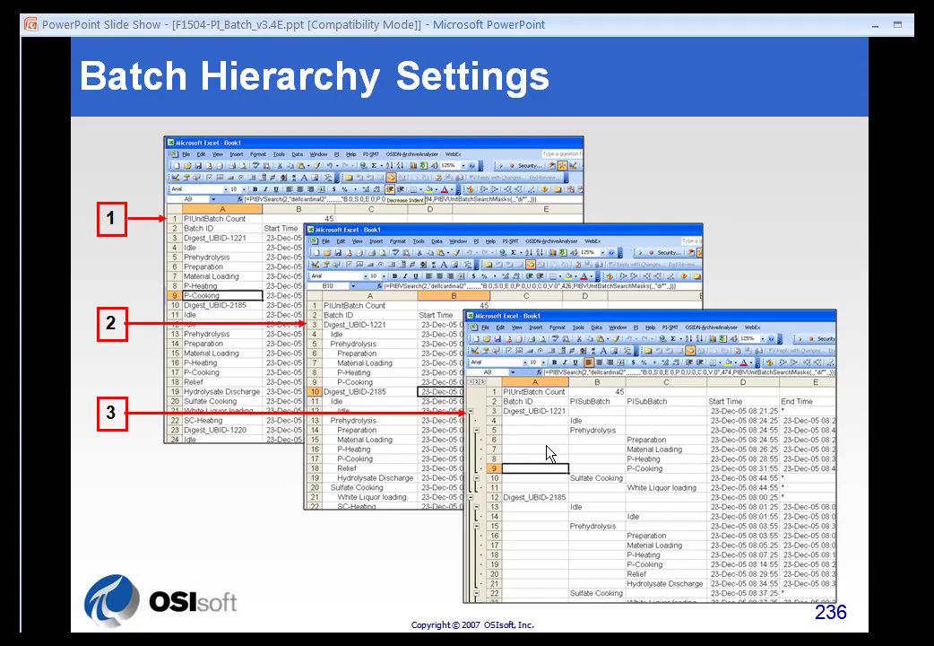
Step: Leave the slide show for the blank Excel workbook Book1
key(alt+Tab)
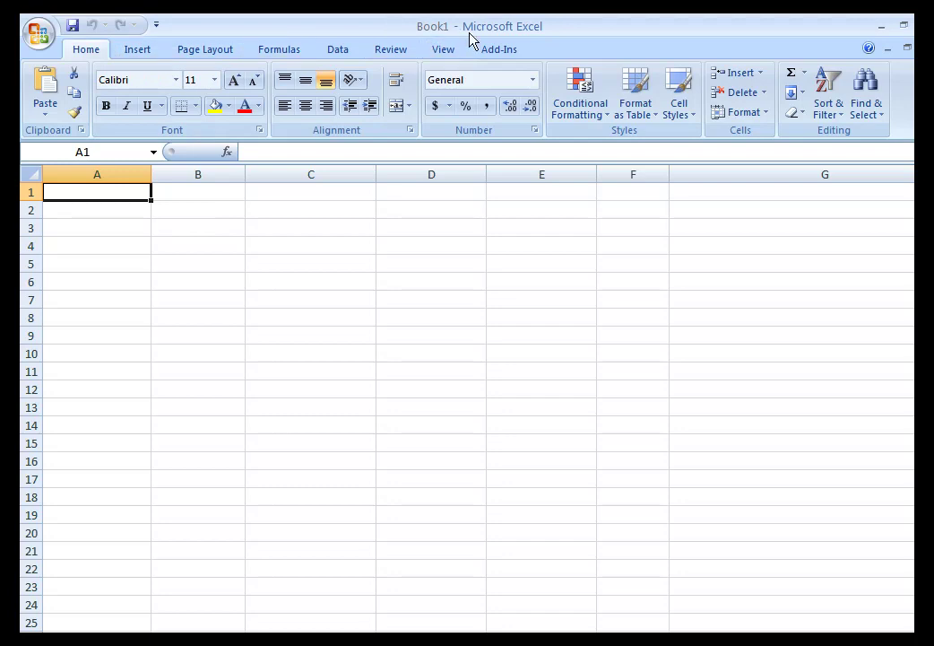
Step: Start a new PI Batch Search from the Add-Ins tab
click(500, 50)
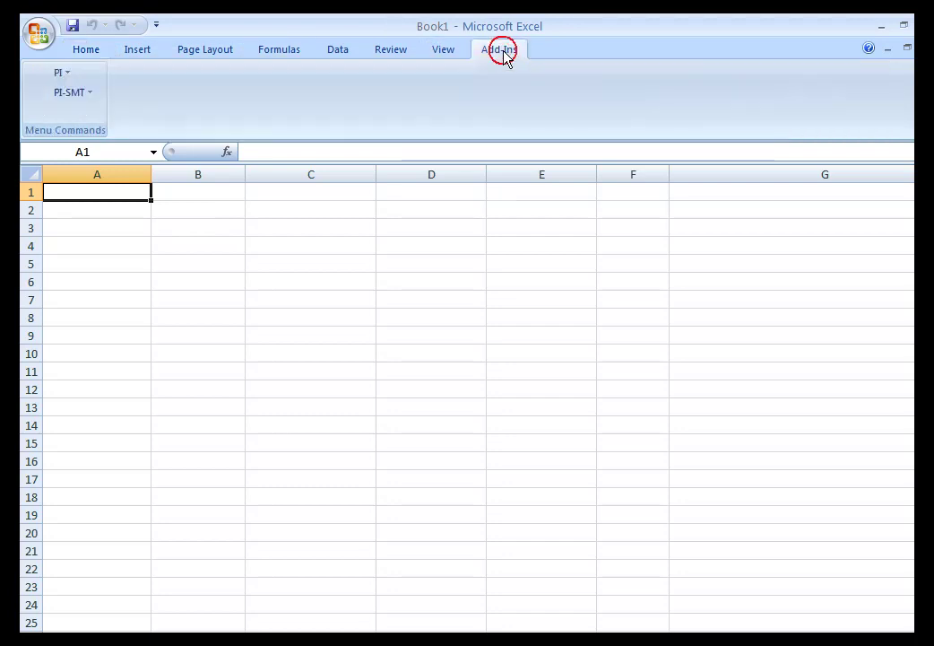
click(63, 74)
click(81, 96)
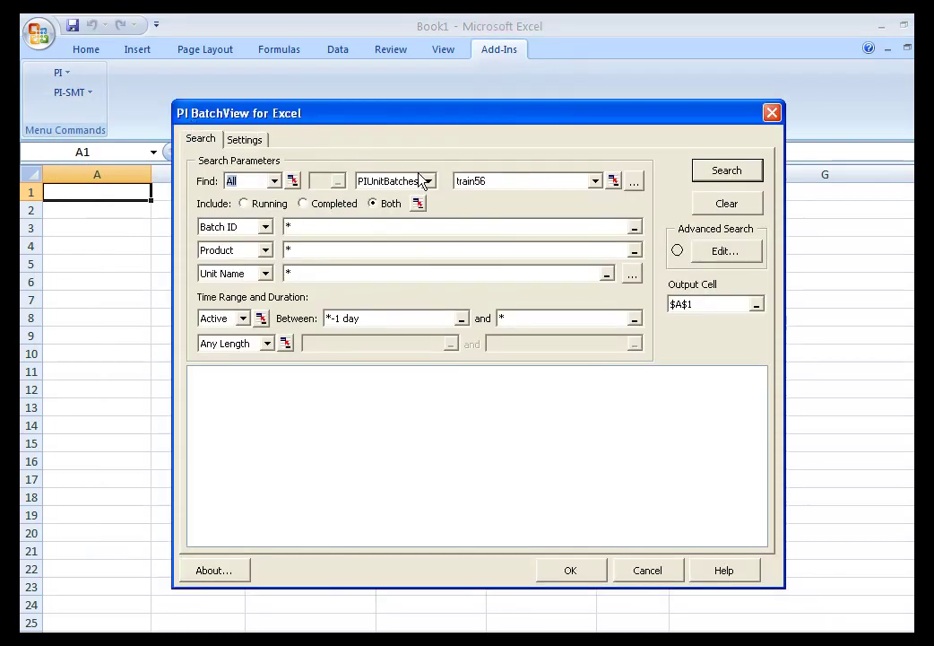
Step: Search unit Digester 1 over *-4h and write the five batches to the sheet at A1
double_click(299, 272)
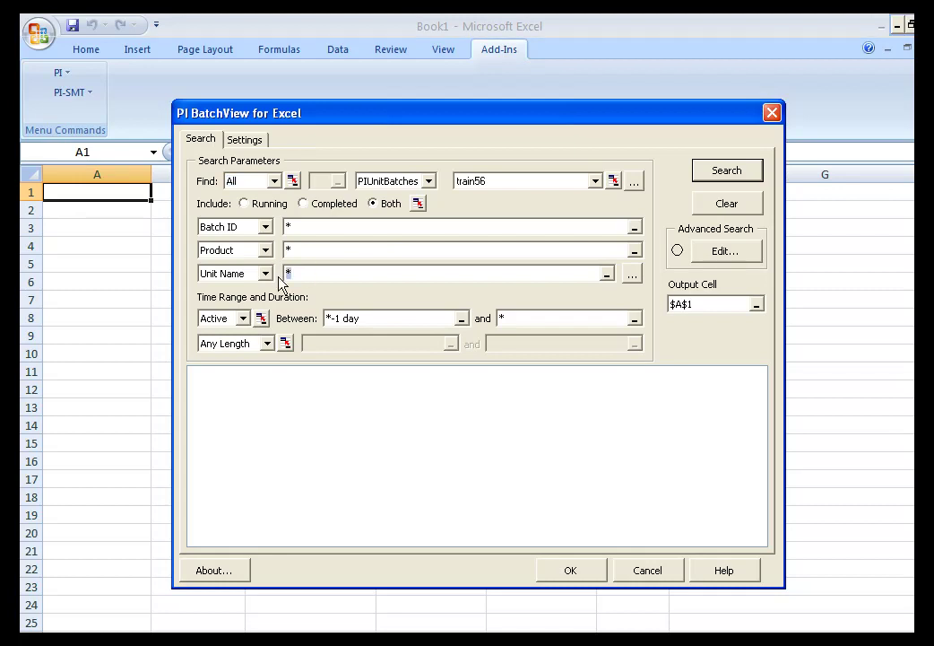
text(Digester)
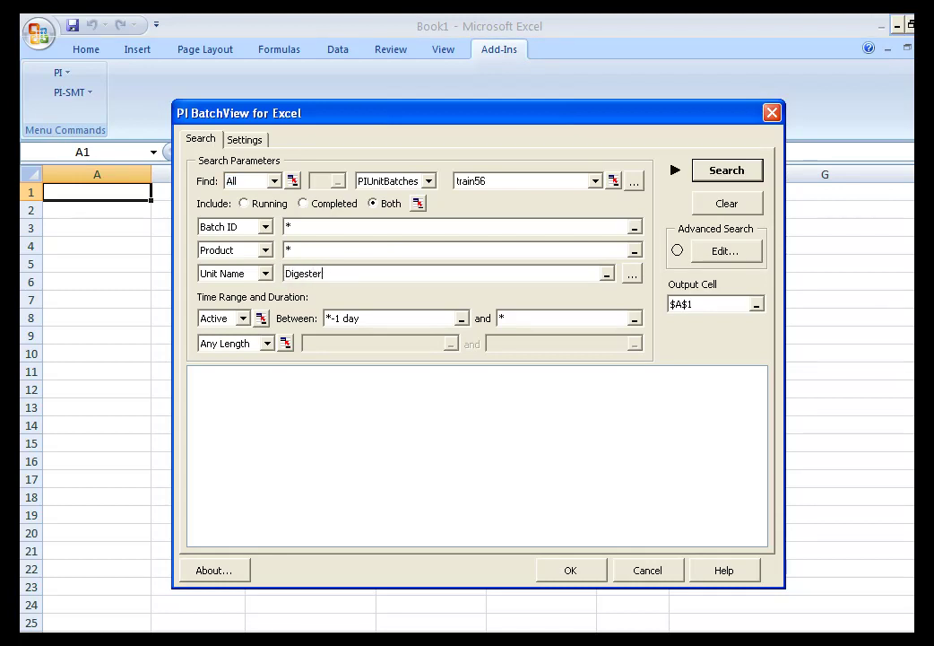
text( 1)
drag(337, 318, 389, 317)
text(4h)
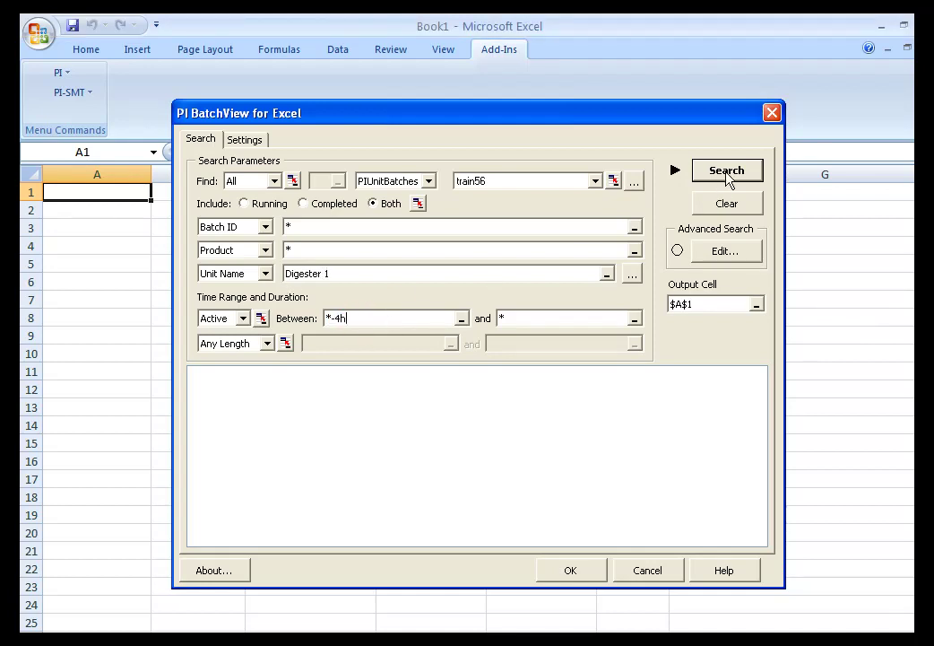
click(725, 176)
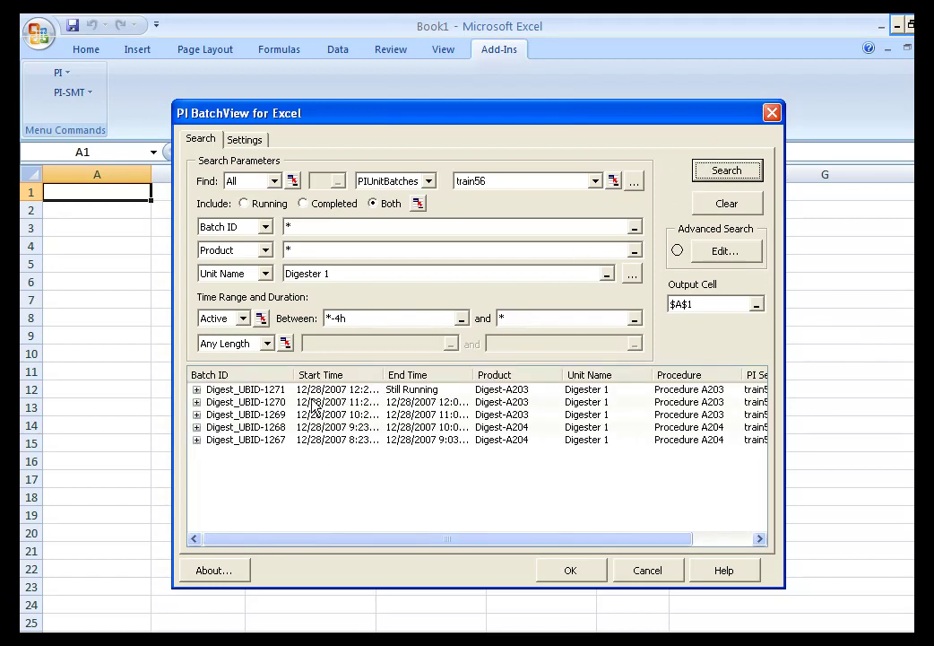
click(576, 572)
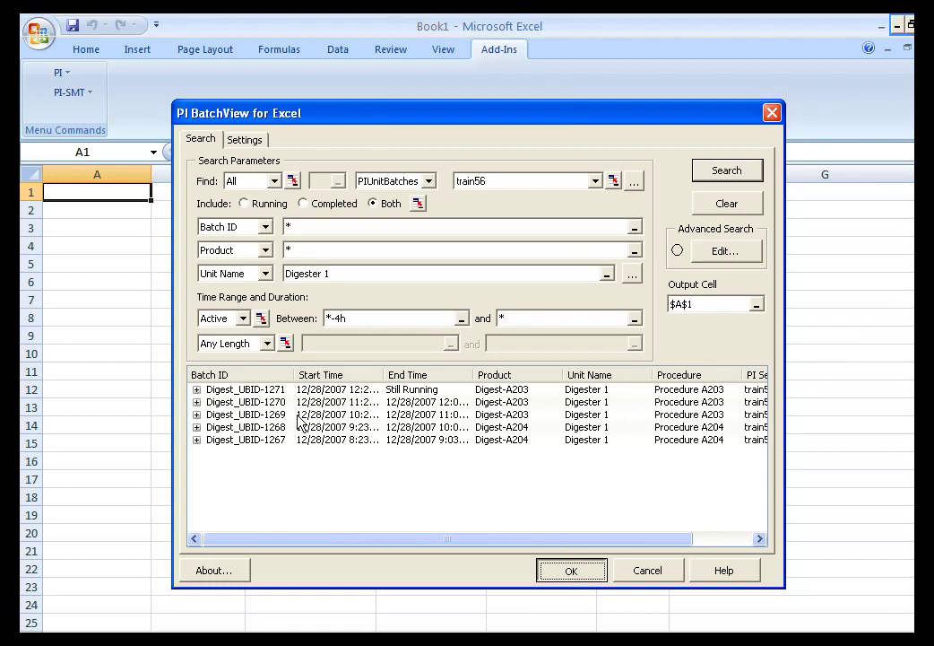
click(585, 567)
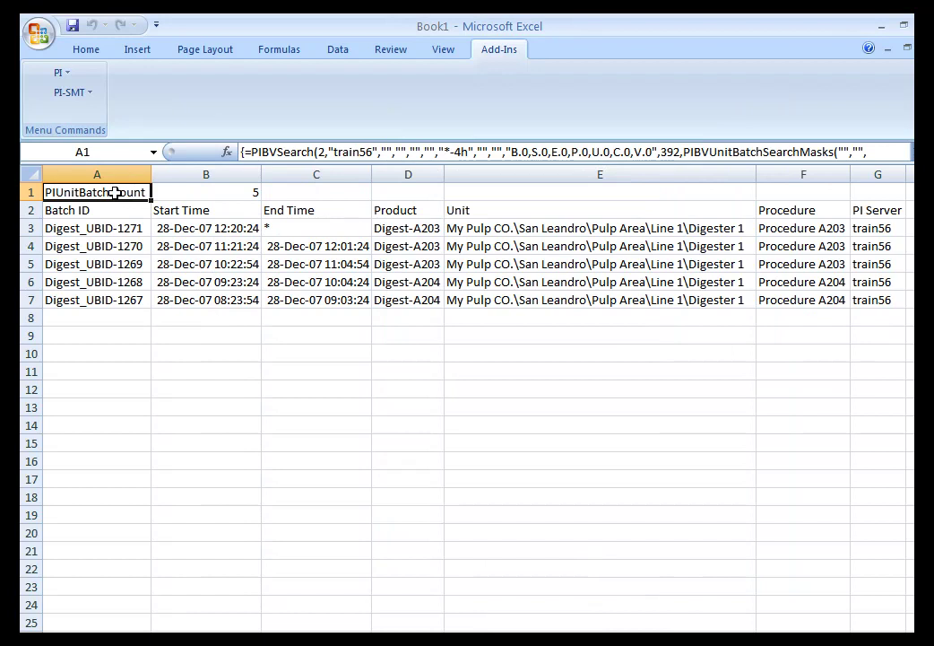
Step: Review the results (unit path, Digest-A203, batch count 5), then reopen Batch Search from A1
click(755, 228)
click(374, 230)
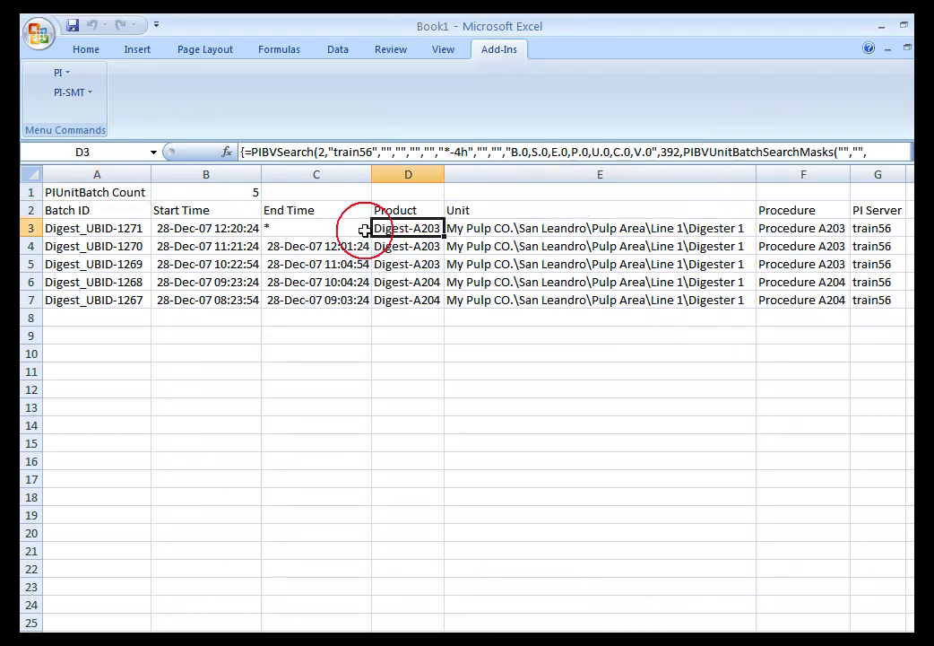
click(139, 226)
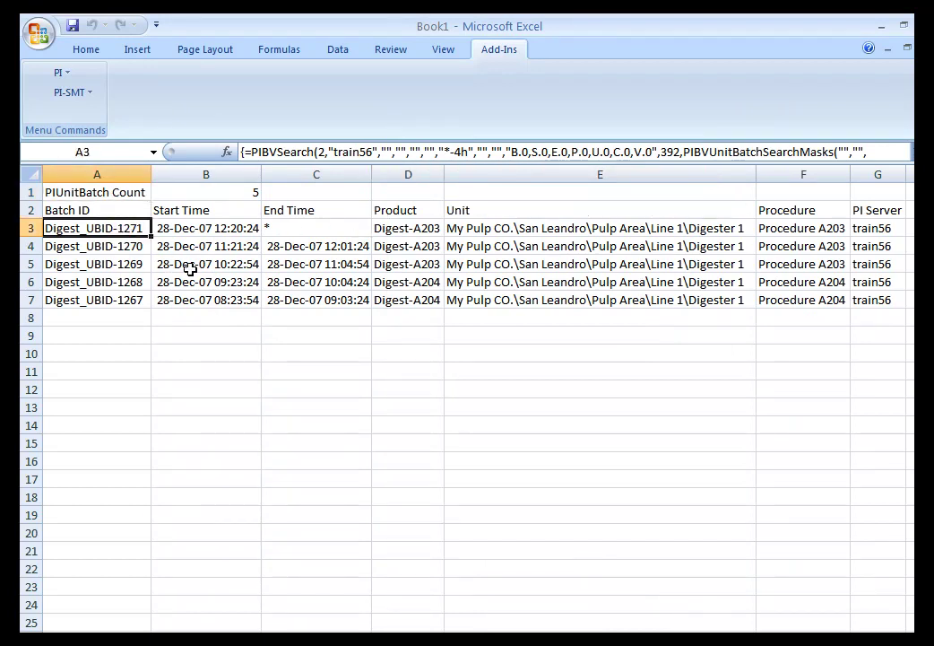
click(127, 188)
click(248, 192)
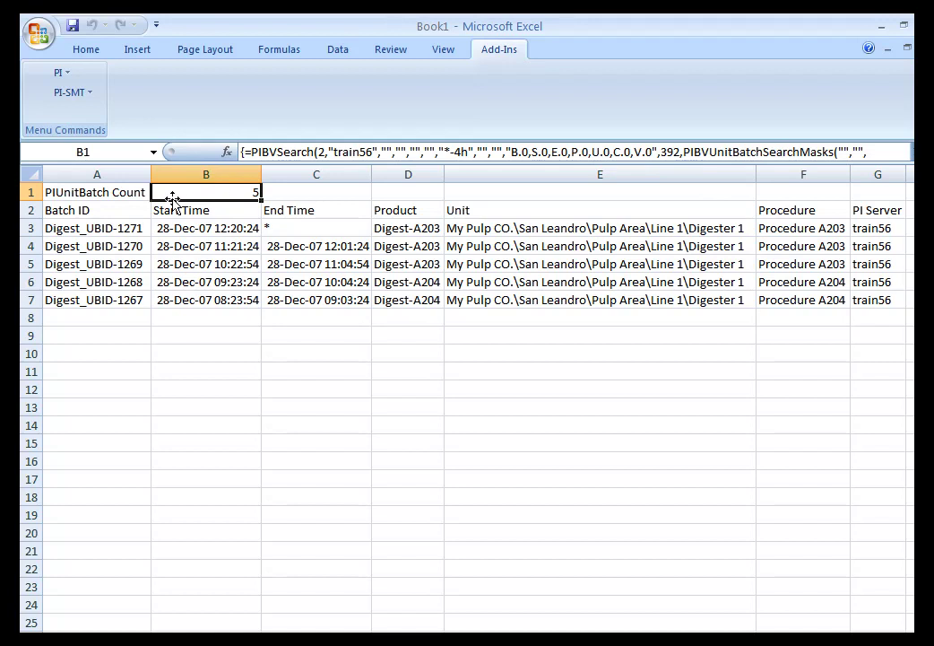
right_click(122, 192)
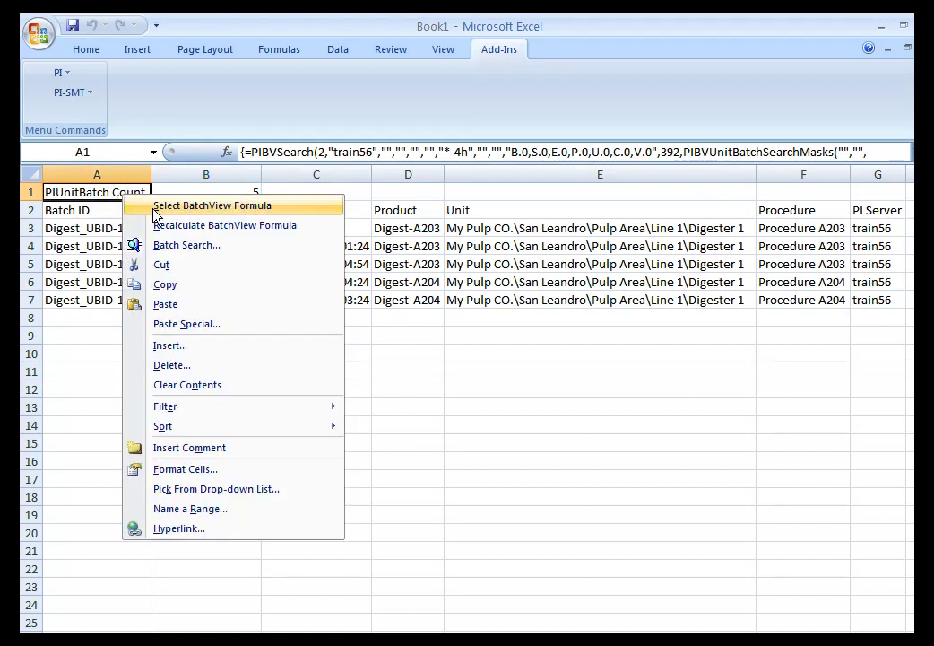
click(187, 245)
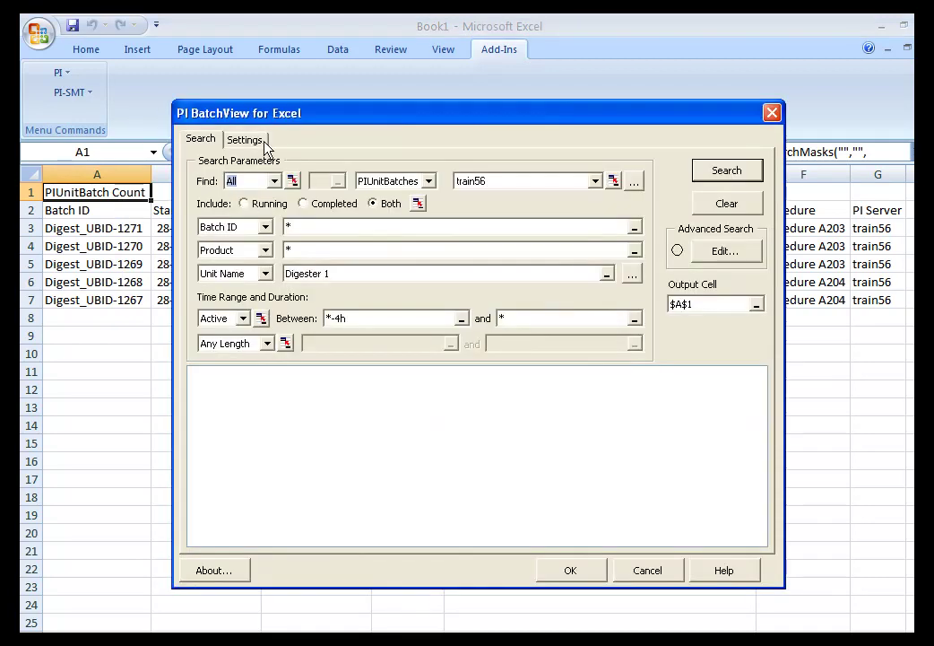
Step: Set Levels Shown to Two PISubBatch Levels on the Settings tab and apply it
click(254, 141)
click(285, 183)
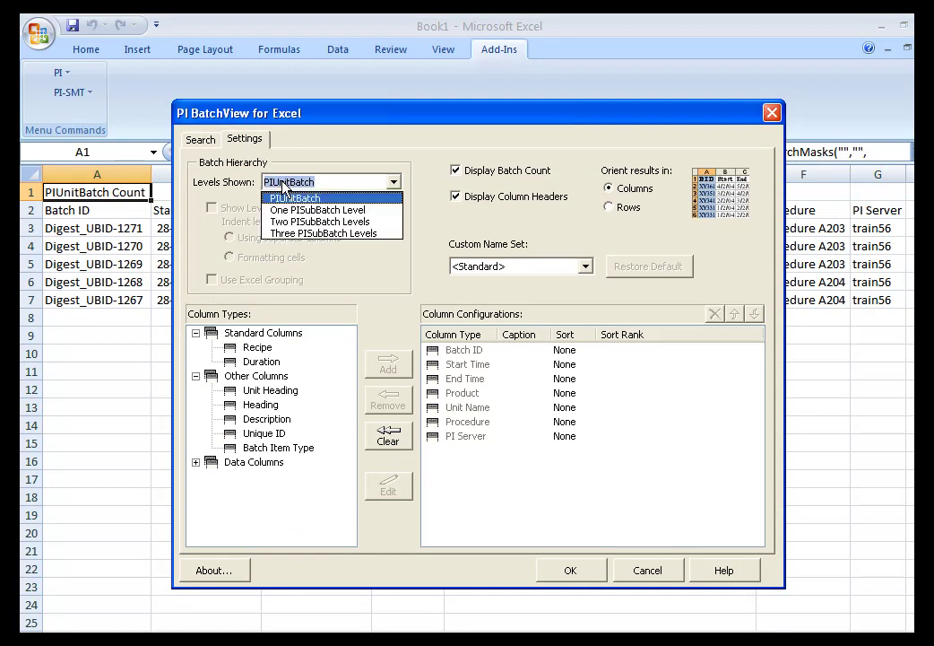
click(305, 221)
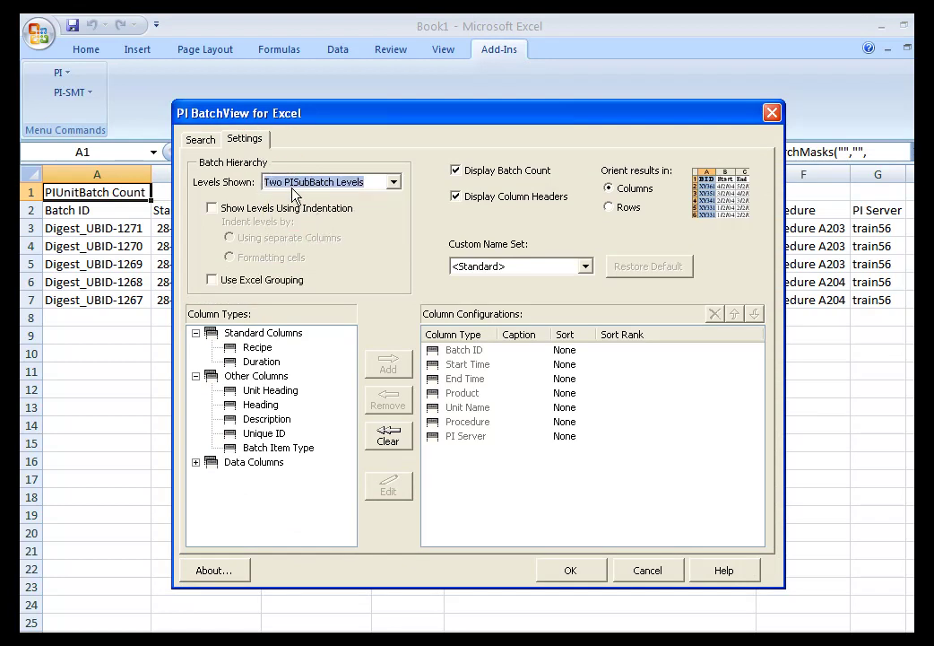
click(570, 571)
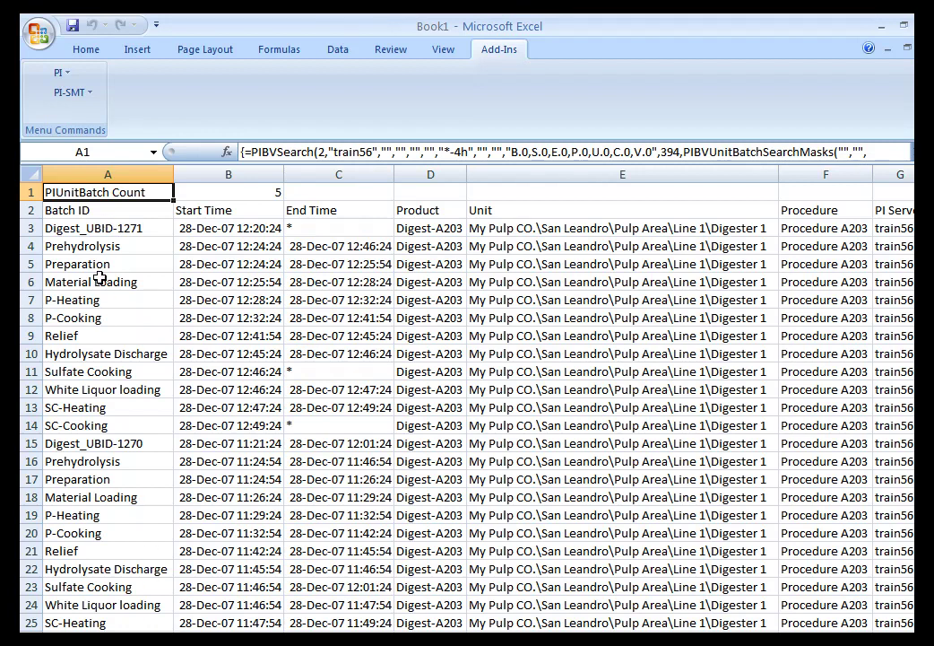
click(29, 227)
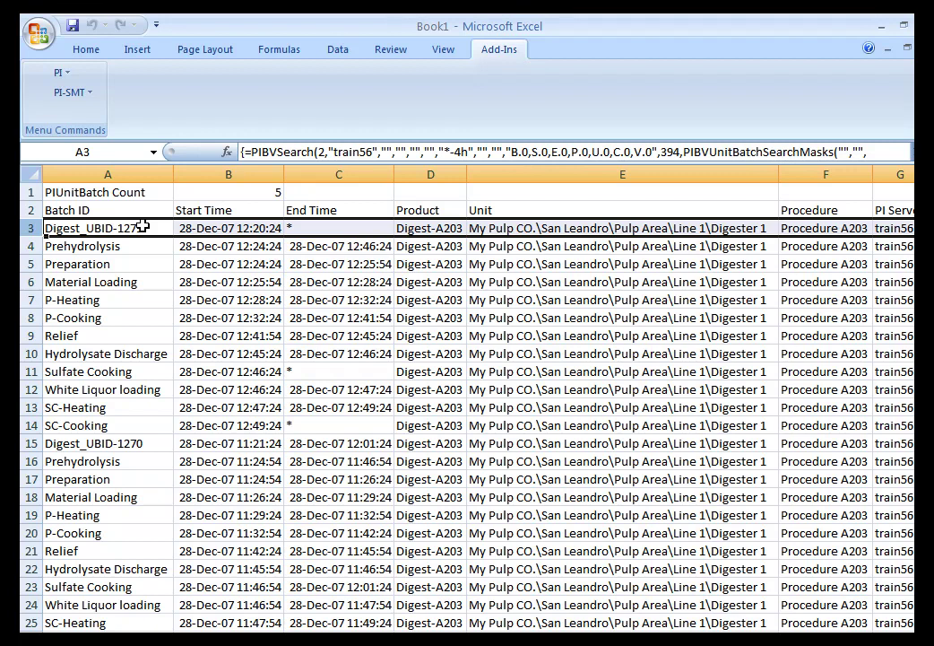
click(29, 443)
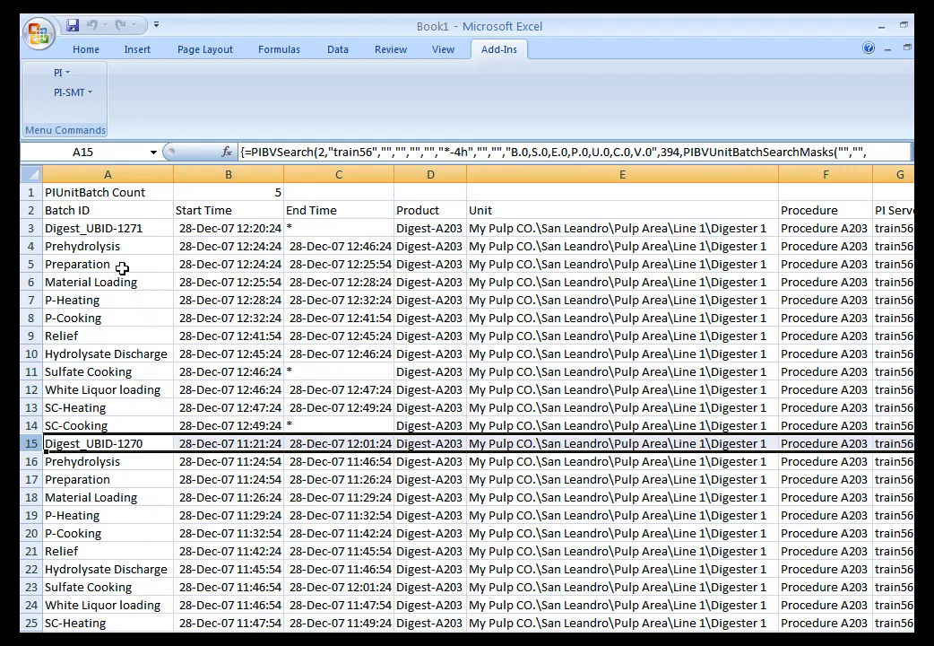
right_click(109, 211)
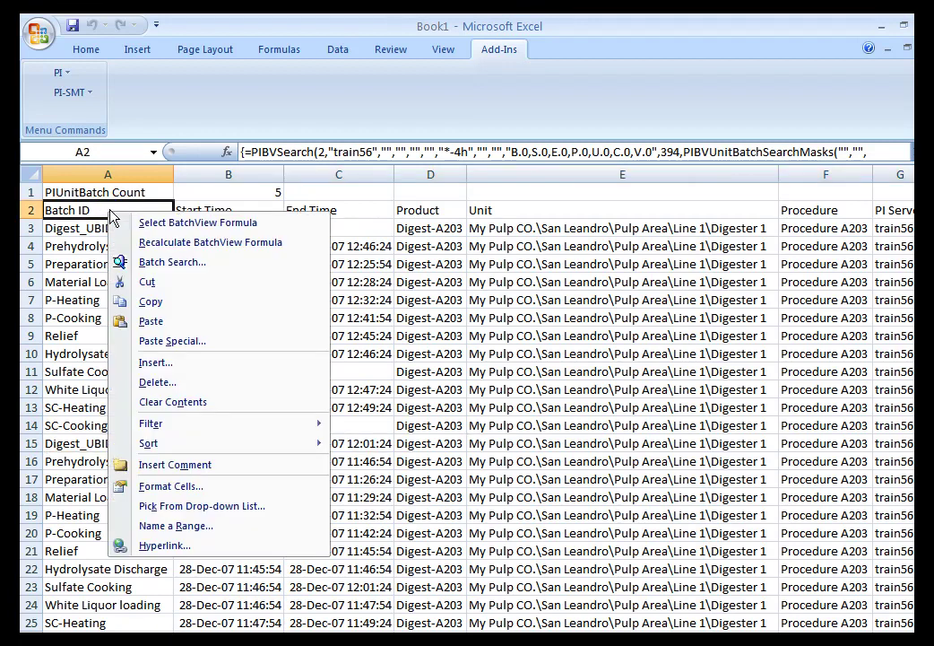
click(168, 262)
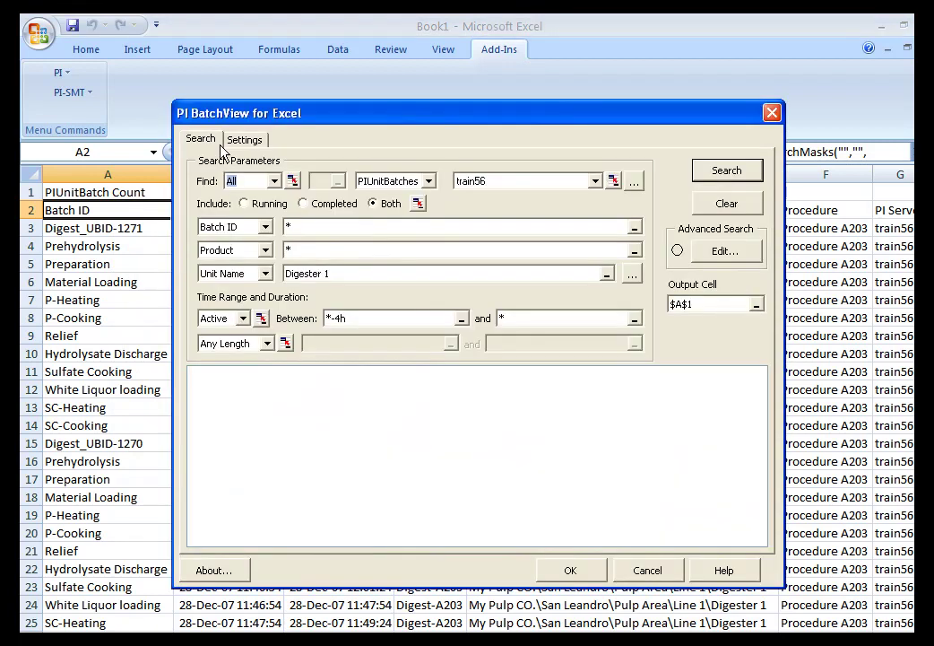
Step: Enable Show Levels Using Indentation with separate columns and rerun the search
click(243, 140)
click(226, 208)
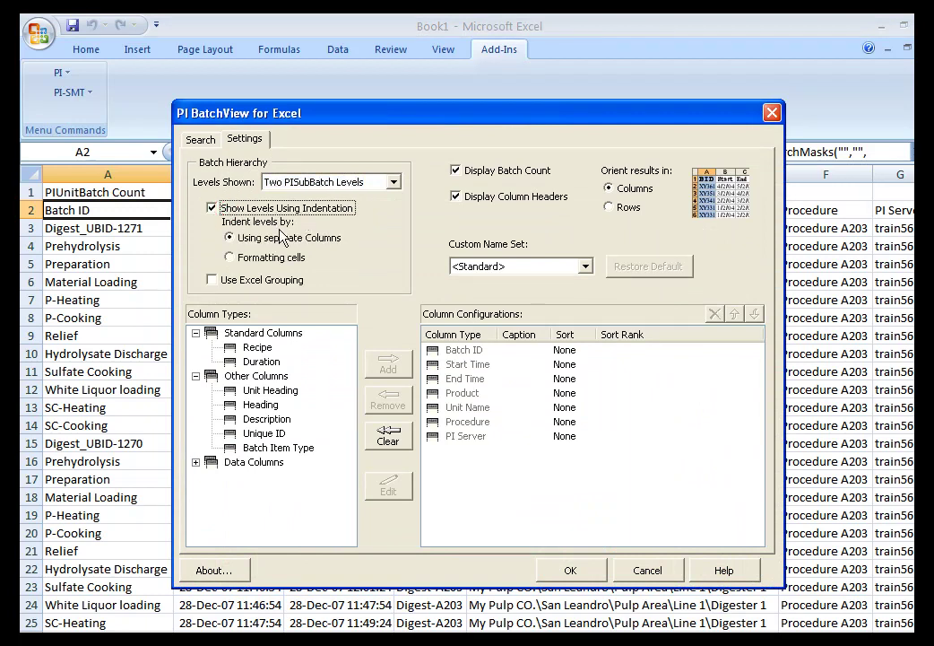
click(259, 258)
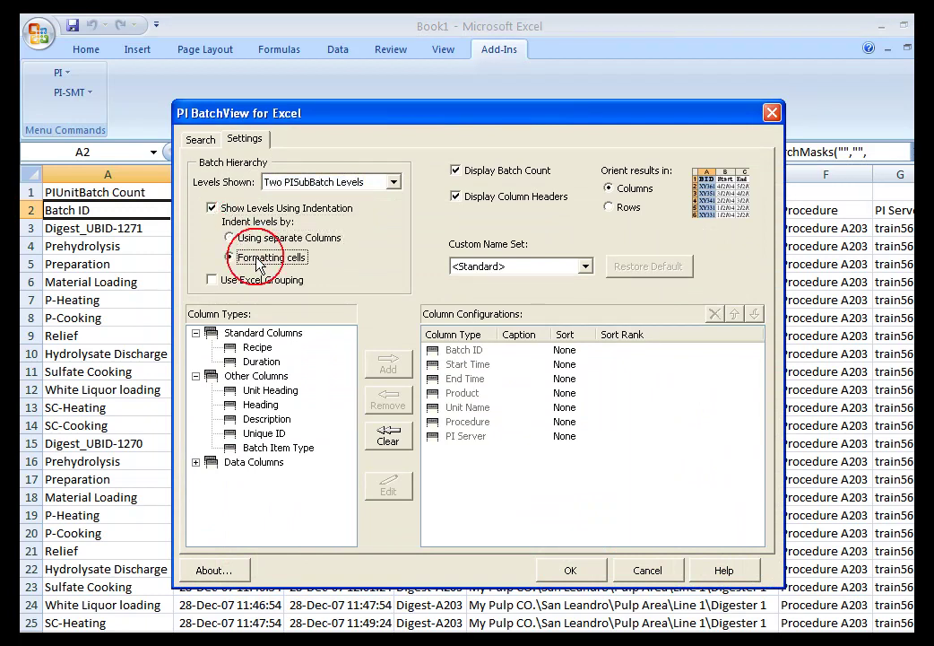
click(252, 237)
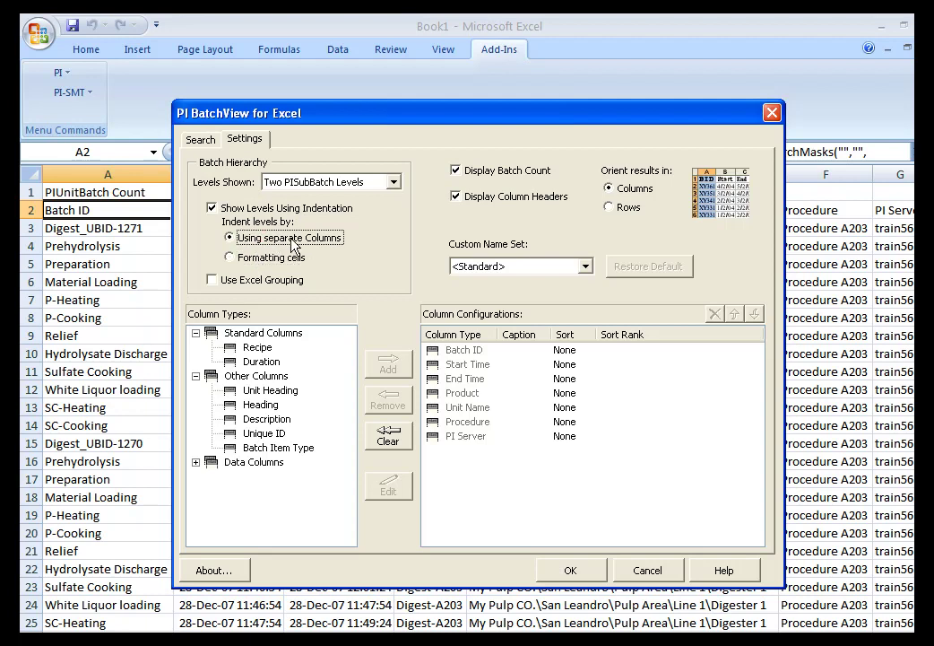
click(570, 573)
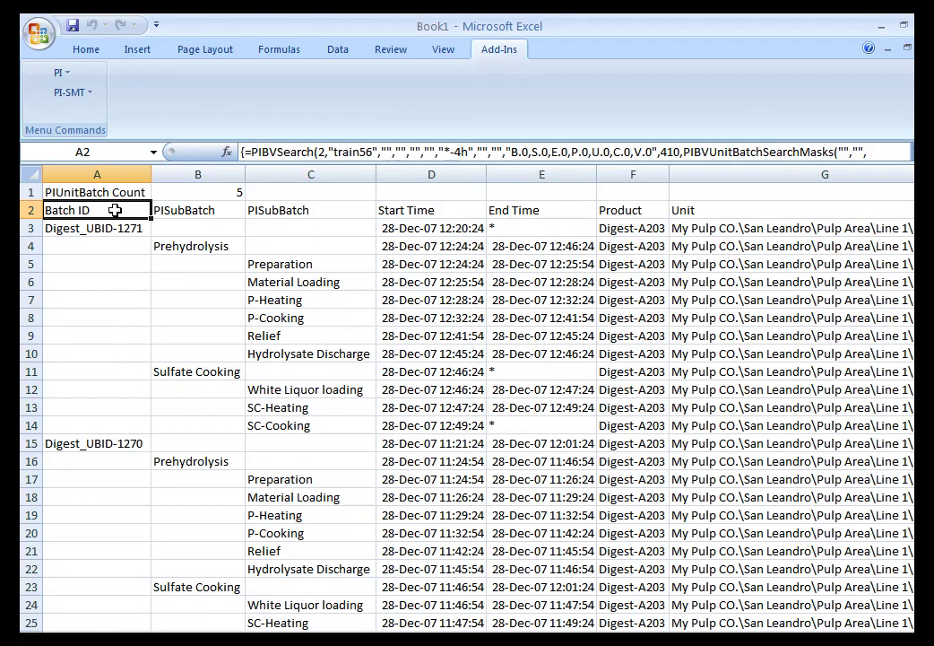
click(193, 210)
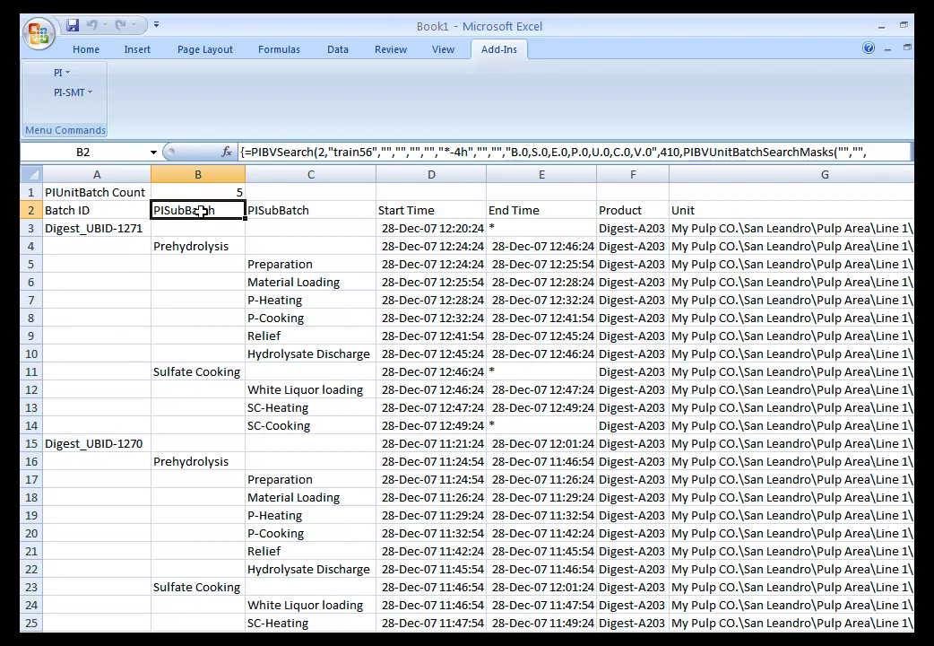
click(311, 210)
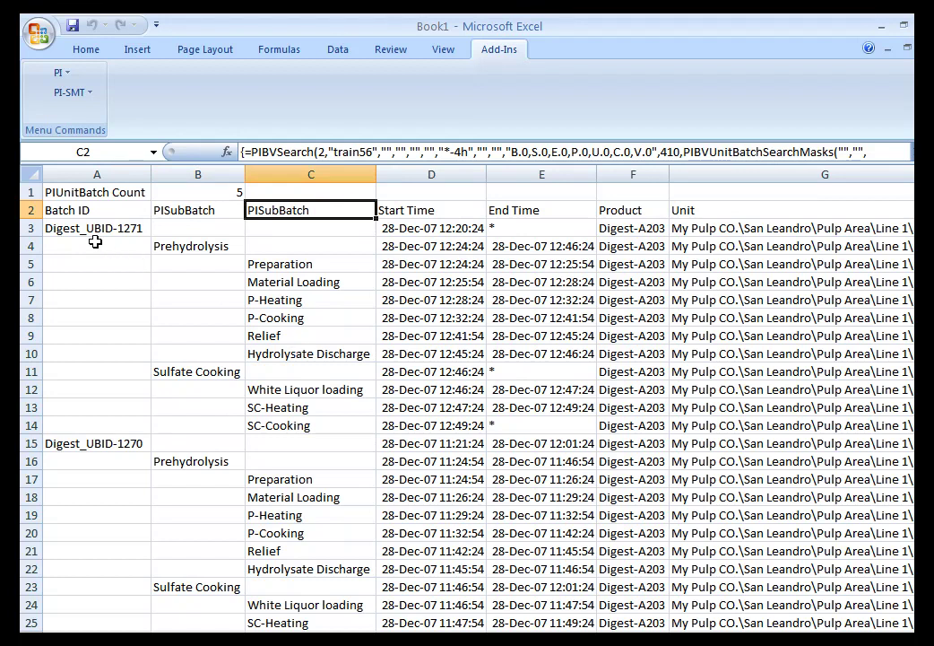
drag(95, 228, 278, 284)
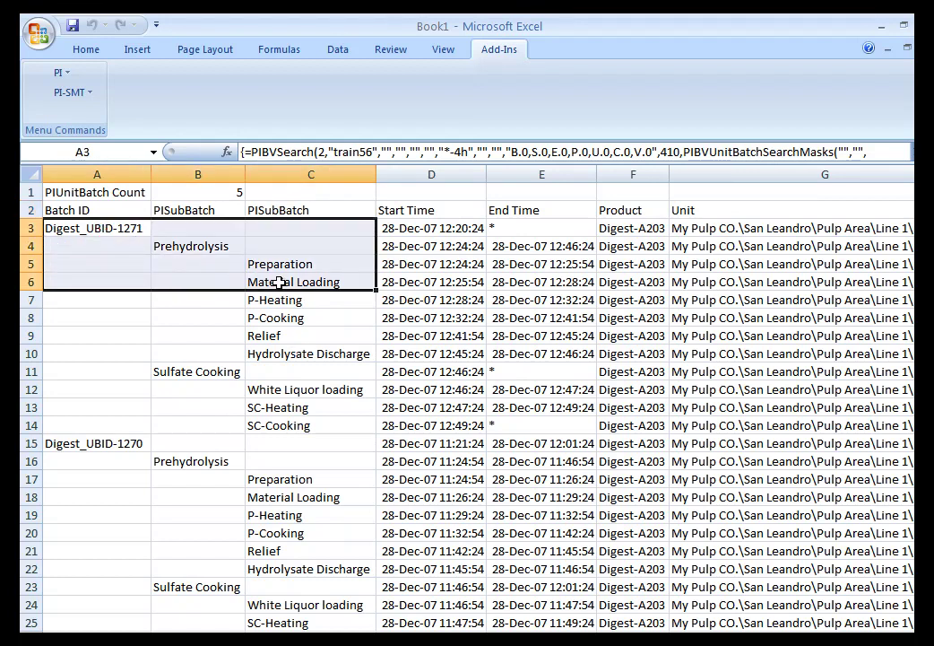
click(184, 370)
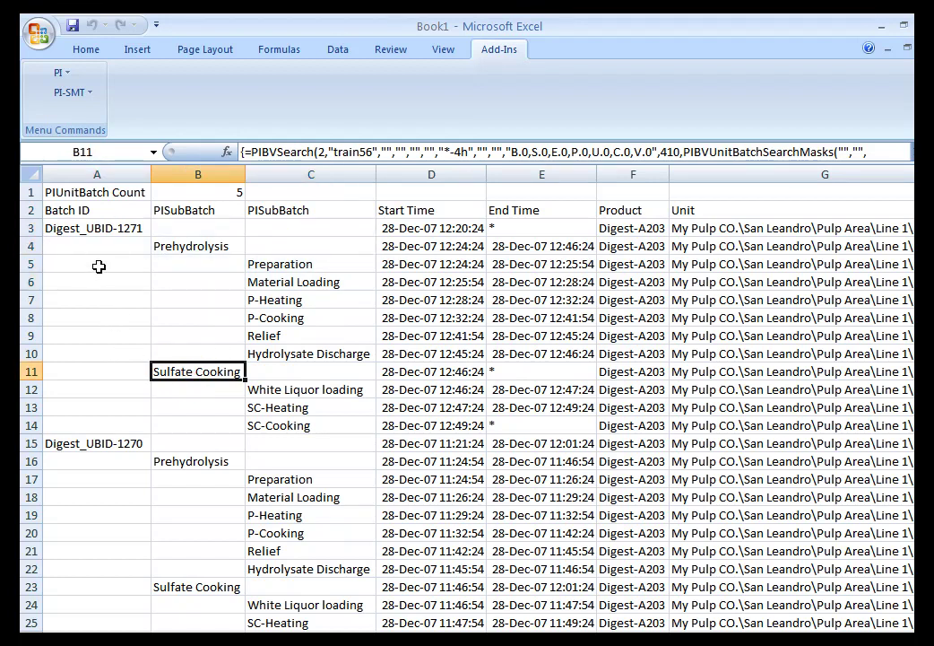
Step: Reopen the Batch Search dialog from cell A1's context menu
click(89, 193)
right_click(88, 194)
click(108, 242)
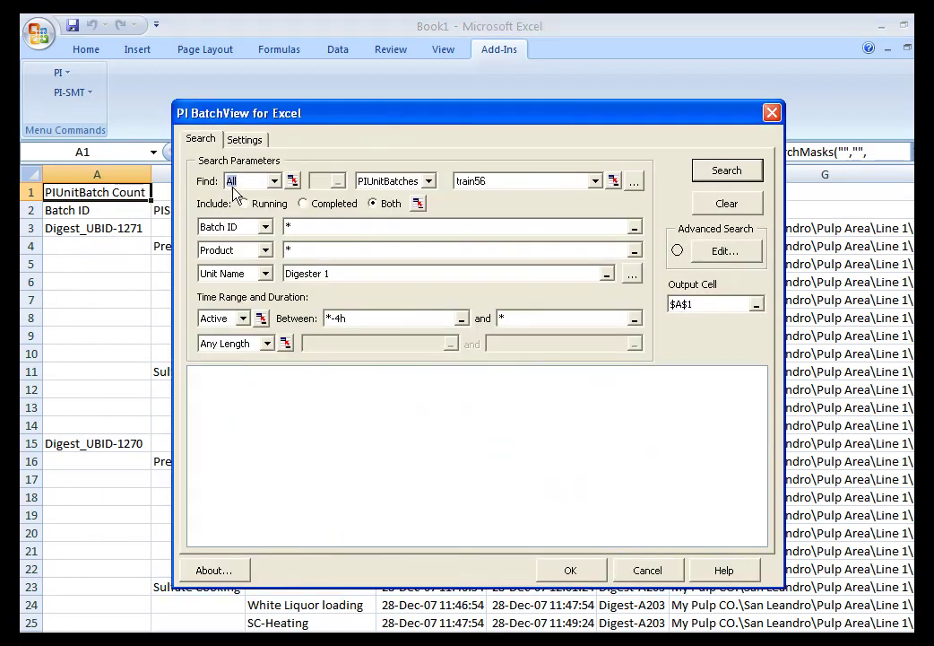
Step: Turn on Use Excel Grouping in the Settings tab and rerun the search
click(244, 139)
click(213, 280)
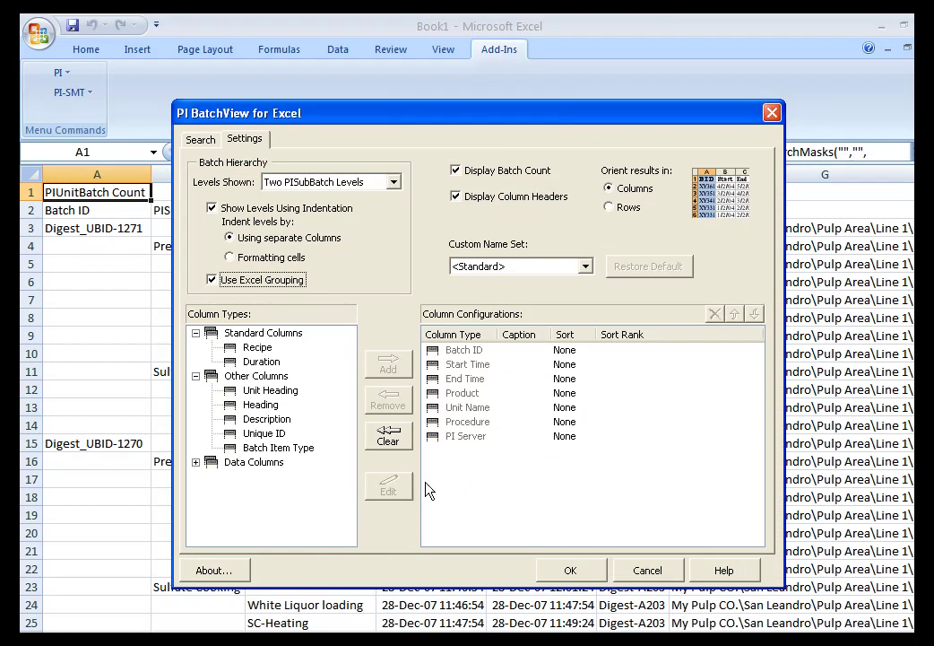
click(587, 572)
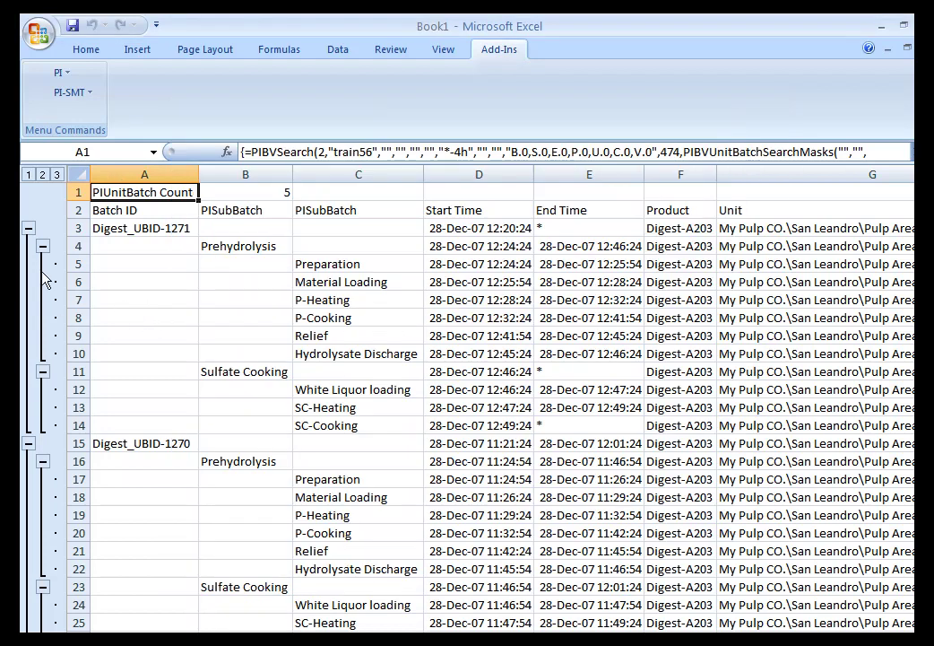
Step: Collapse and re-expand the Prehydrolysis and Sulfate Cooking sub-batch groups
click(42, 246)
click(42, 246)
click(42, 371)
click(43, 371)
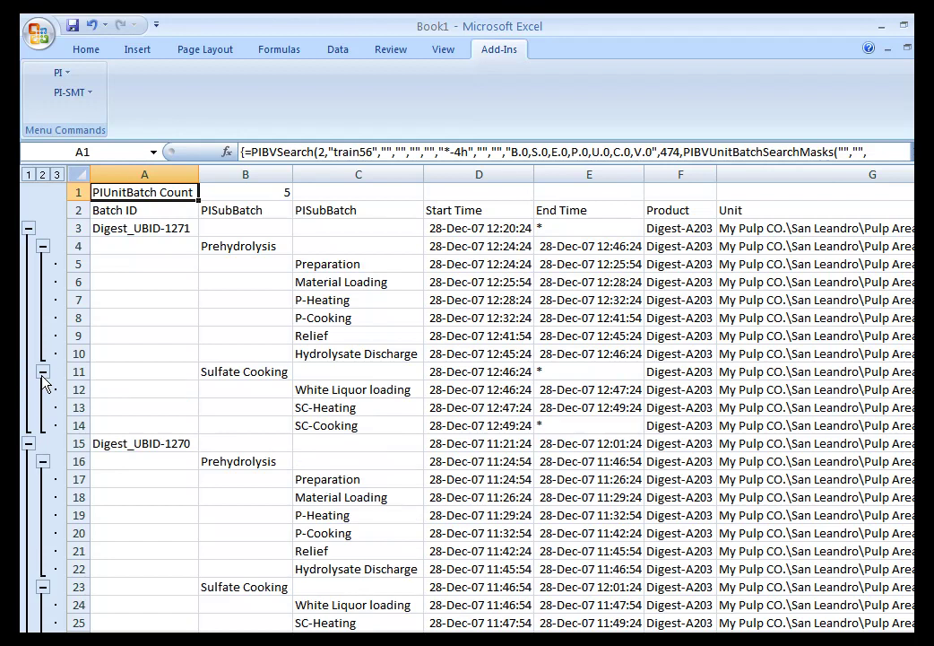
Step: Collapse Digest_UBID-1271 and Digest_UBID-1270, leaving Digest_UBID-1269 onward expanded
click(29, 227)
click(29, 246)
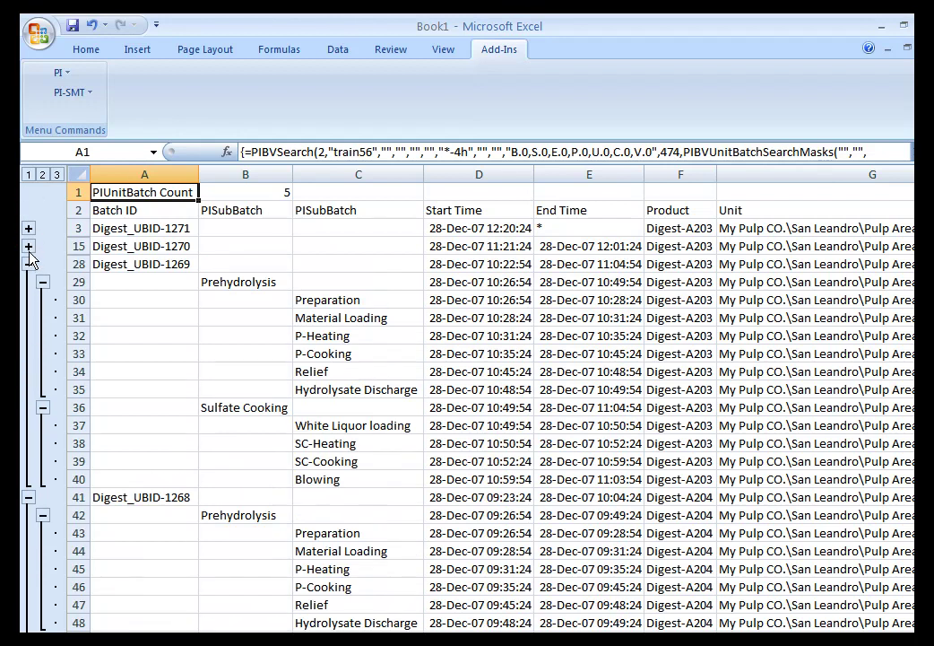
click(29, 263)
click(28, 281)
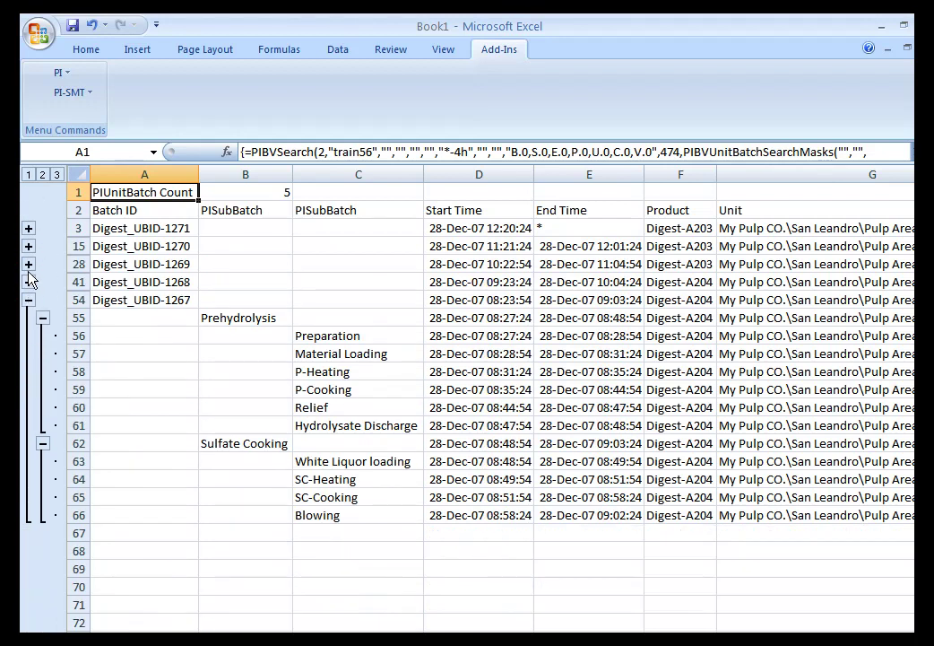
click(29, 282)
click(28, 263)
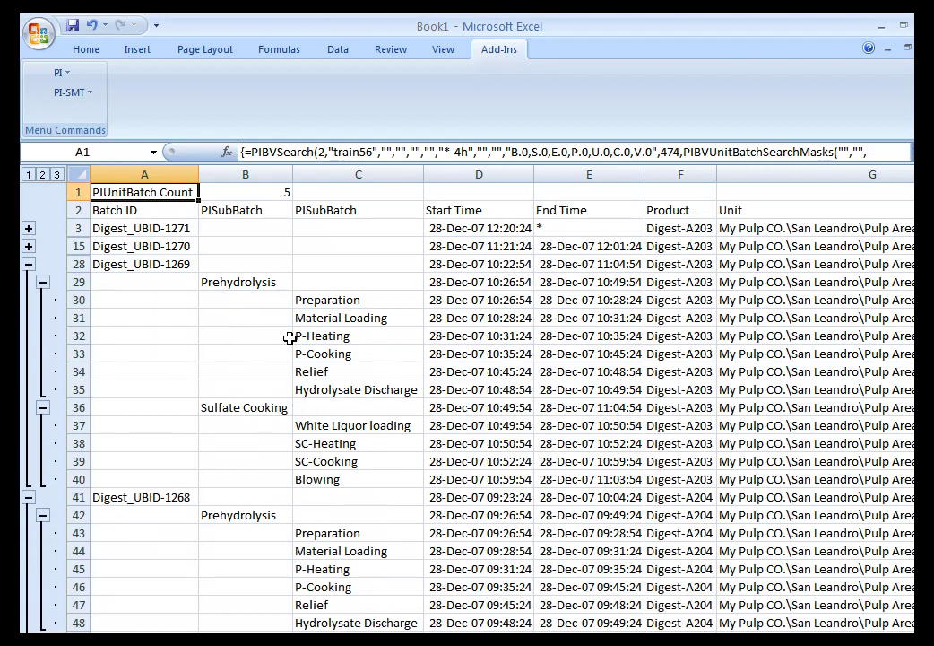
key(alt+Tab)
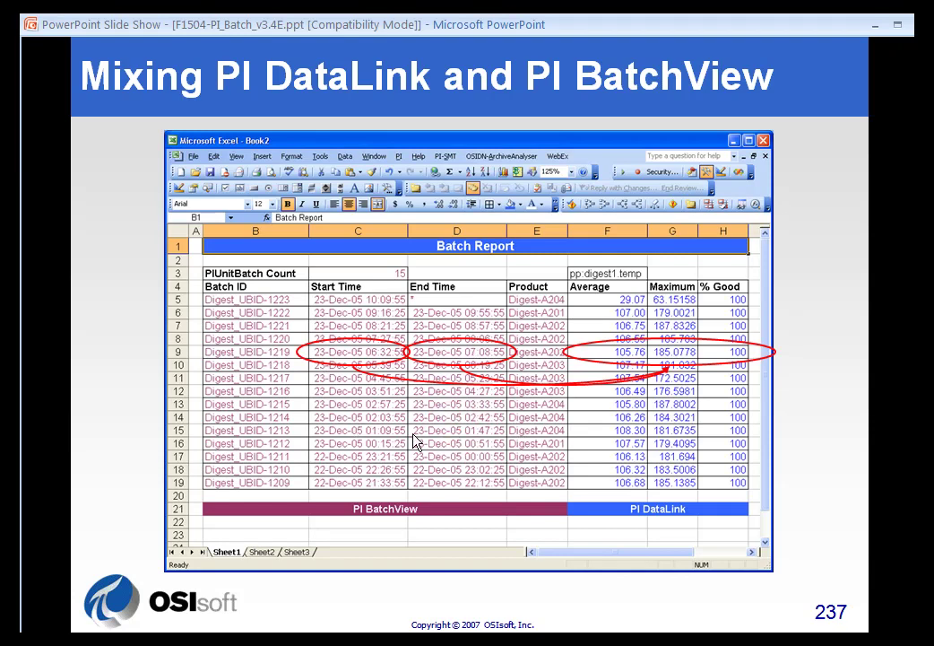
Step: Ink-circle two Maximum values, erase the ink, and advance to slide 238, 'Calculated Data'
mouse_move(674, 395)
mouse_down()
mouse_move(659, 441)
mouse_move(681, 431)
mouse_up()
key(e)
click(653, 391)
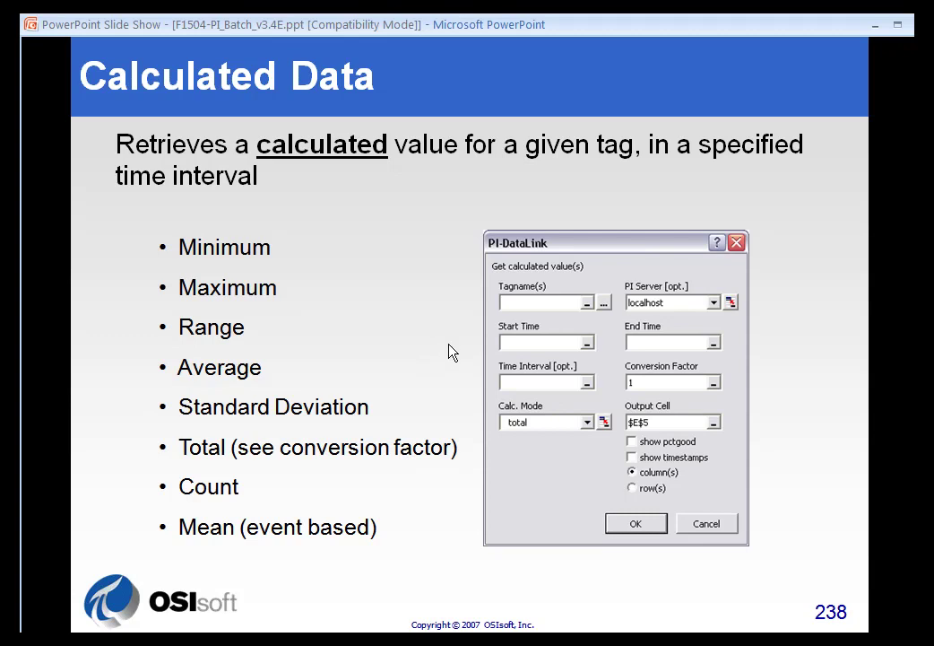
Step: Advance the slide show from slide 238 through 239 to slide 240, Conversion Factors
click(596, 342)
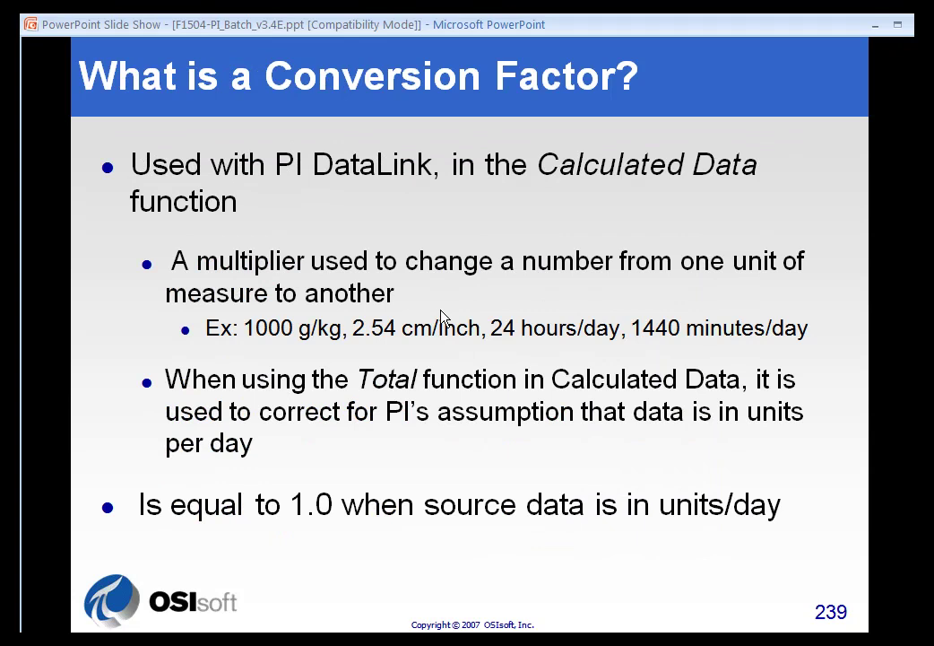
click(390, 386)
click(387, 388)
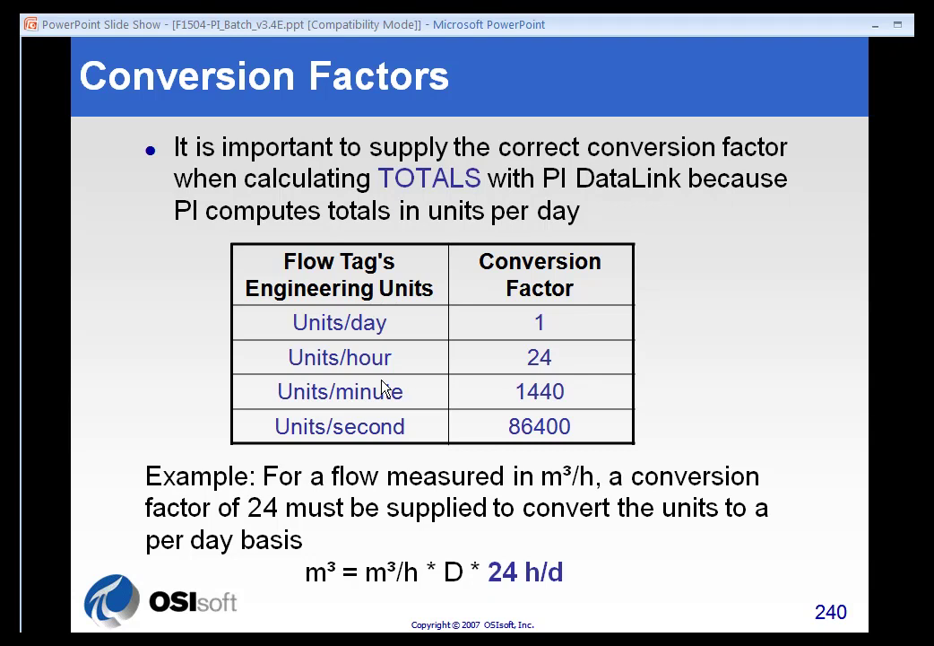
Step: Advance to slide 241, Using PI Aliases, then return to the empty Excel Book2 window
click(578, 400)
click(352, 409)
click(355, 327)
key(Right)
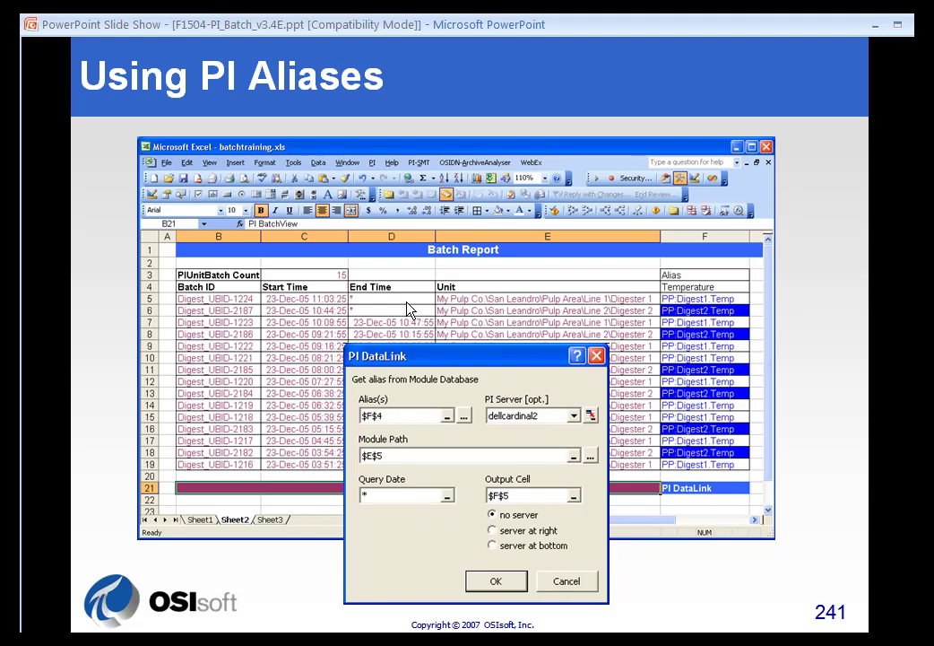
key(alt+Tab)
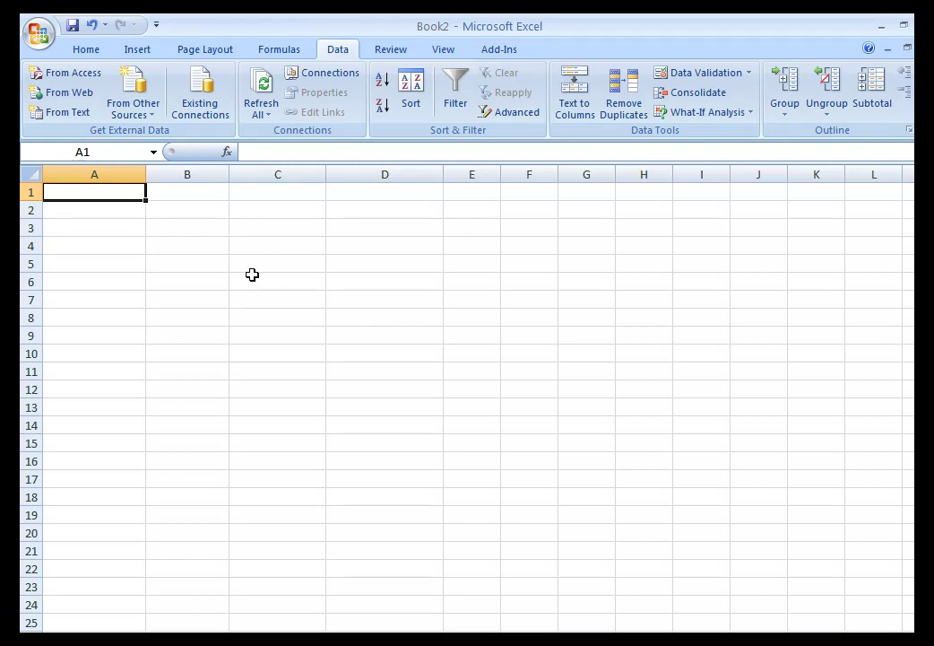
Step: Run a PI Batch Search for unit Digester 1 over the time range *-4h to *
click(500, 49)
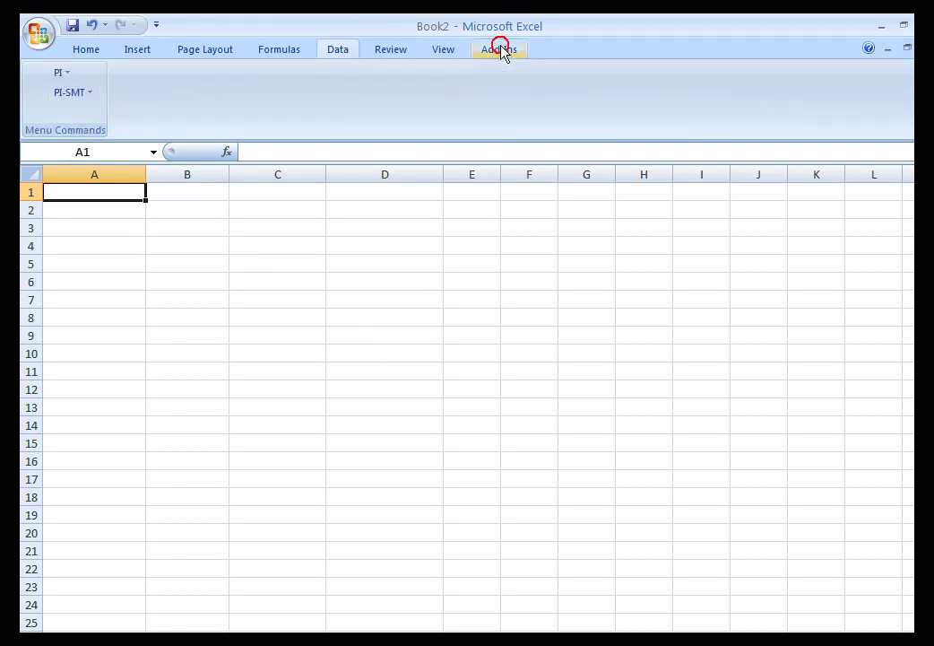
click(54, 75)
click(70, 93)
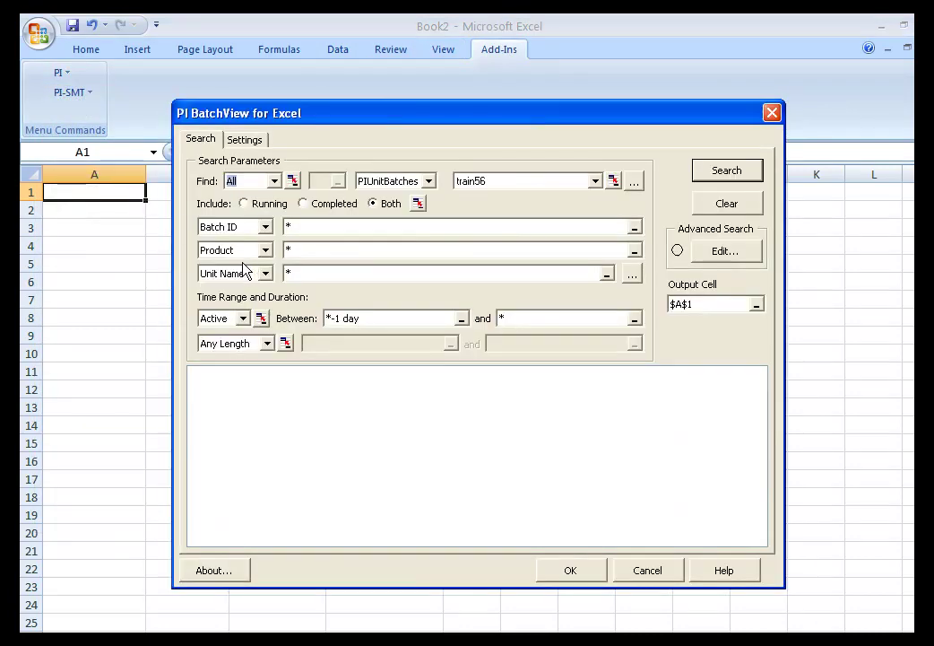
double_click(287, 272)
text(Digester 1)
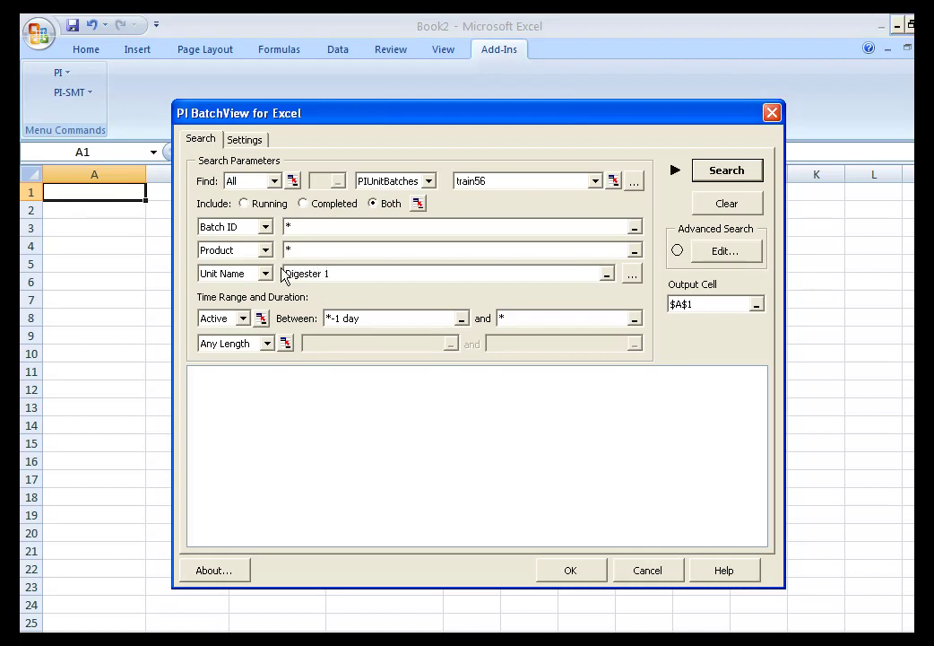
click(342, 319)
drag(343, 318, 373, 319)
text(8h)
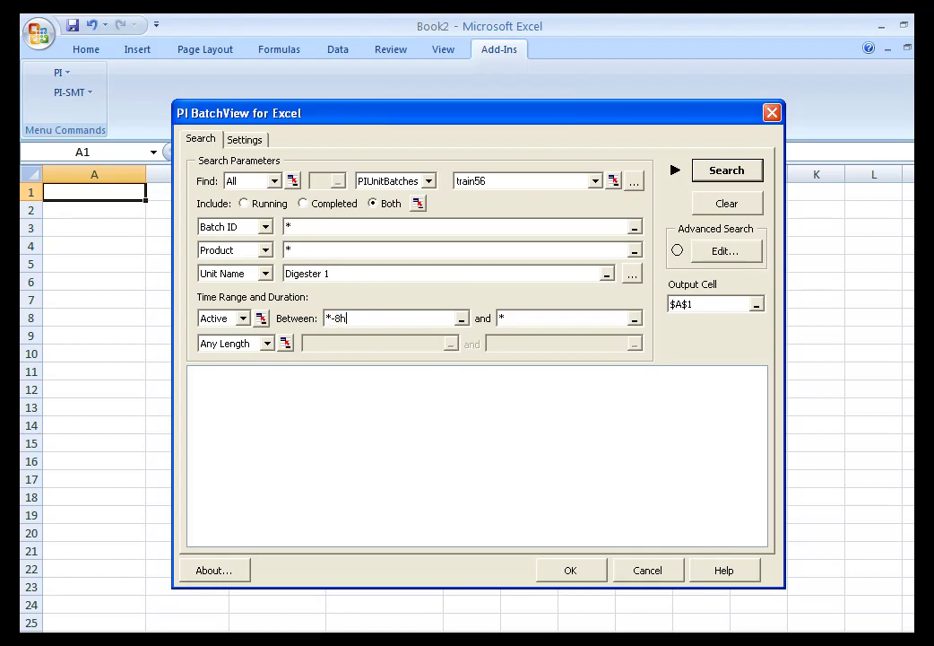
key(BackSpace)
key(BackSpace)
text(4h)
click(724, 170)
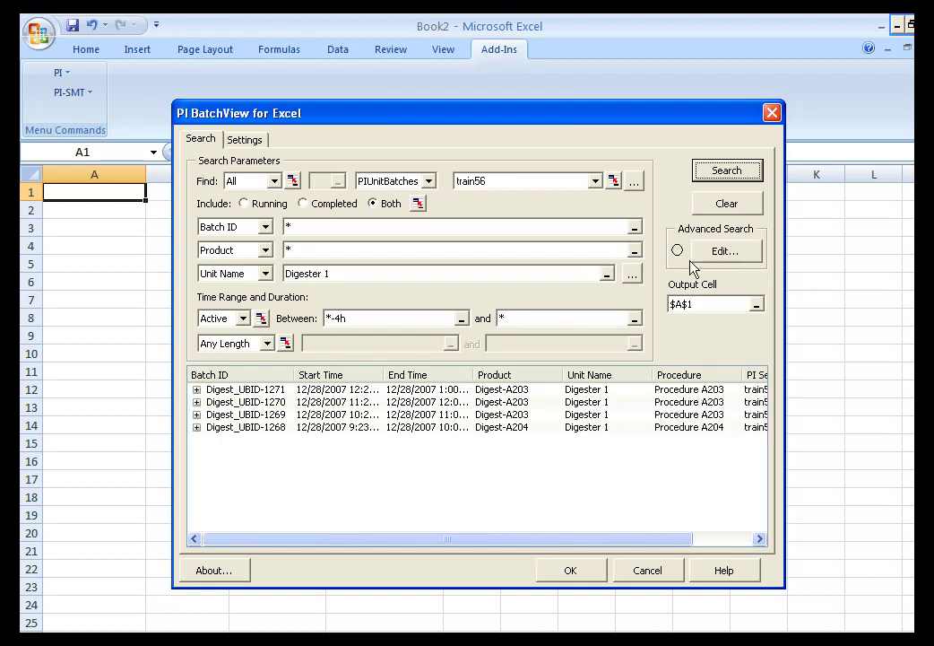
Step: Add the PISubBatch name criterion 'Sulfate Cooking' in Advanced Search and rerun the search
click(725, 255)
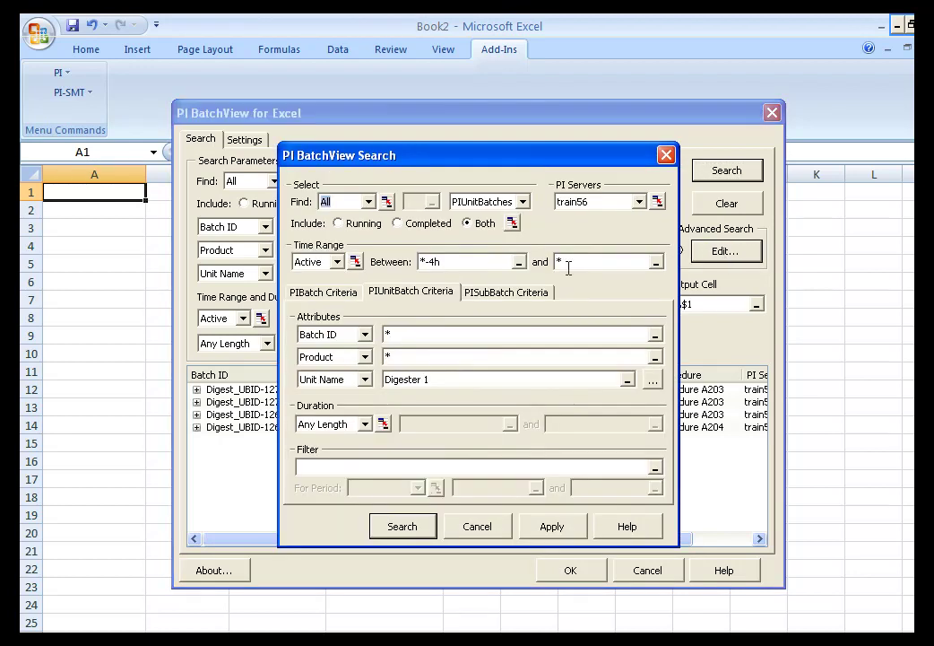
click(423, 296)
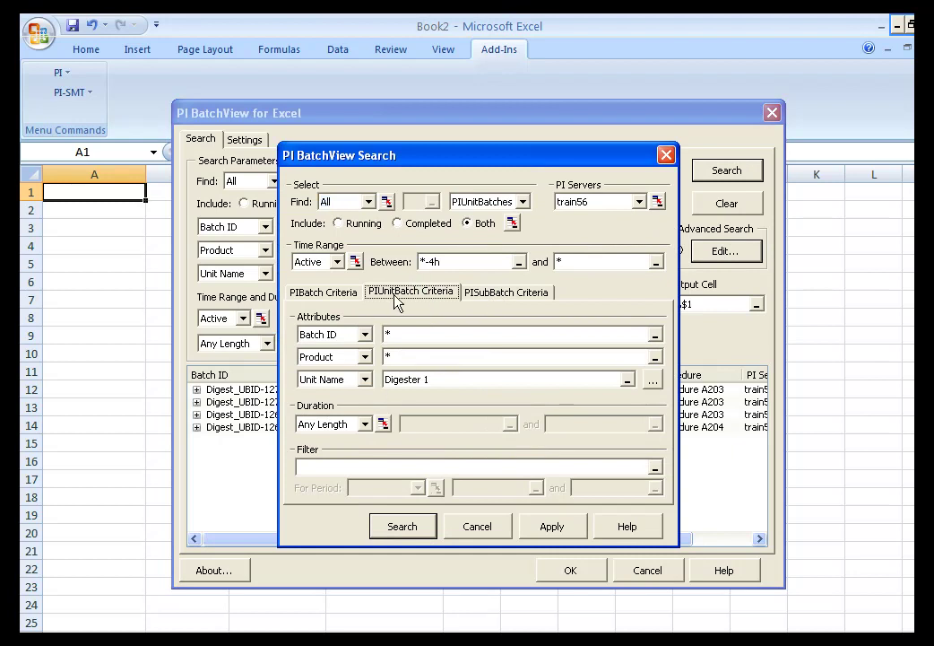
click(496, 291)
click(350, 337)
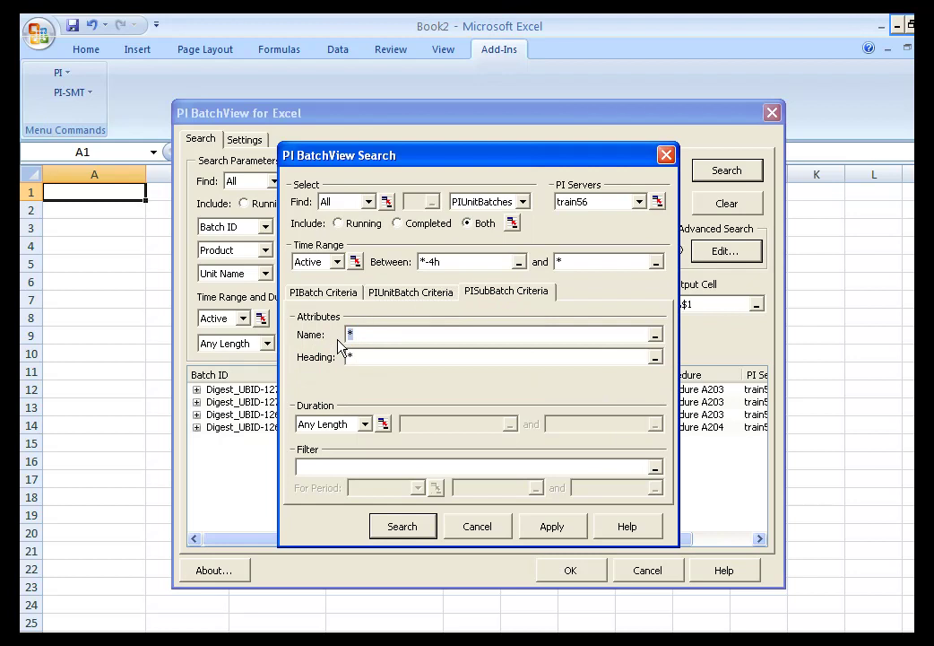
text(Sulfate Cooking)
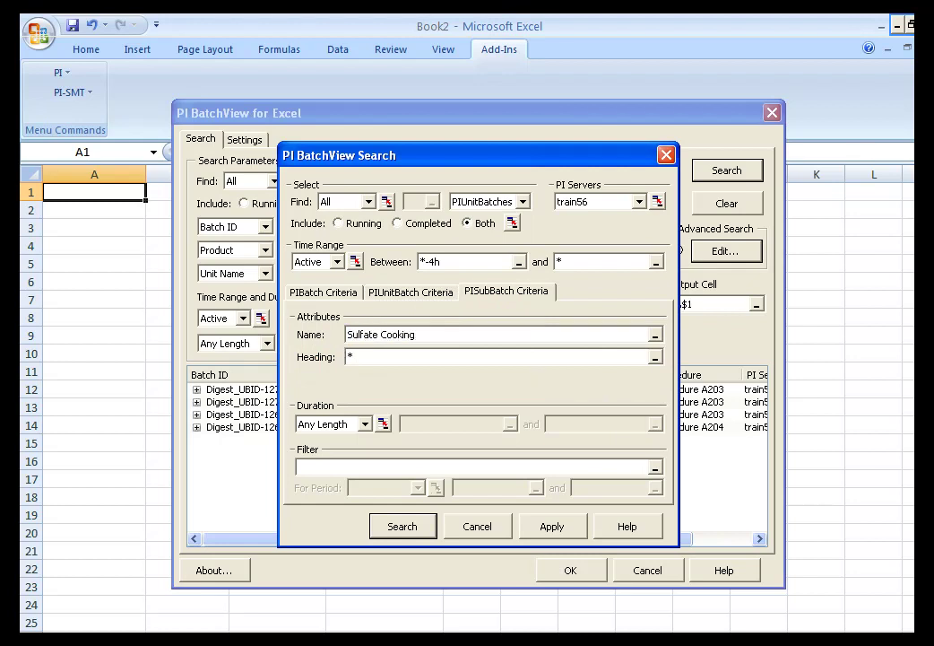
click(405, 529)
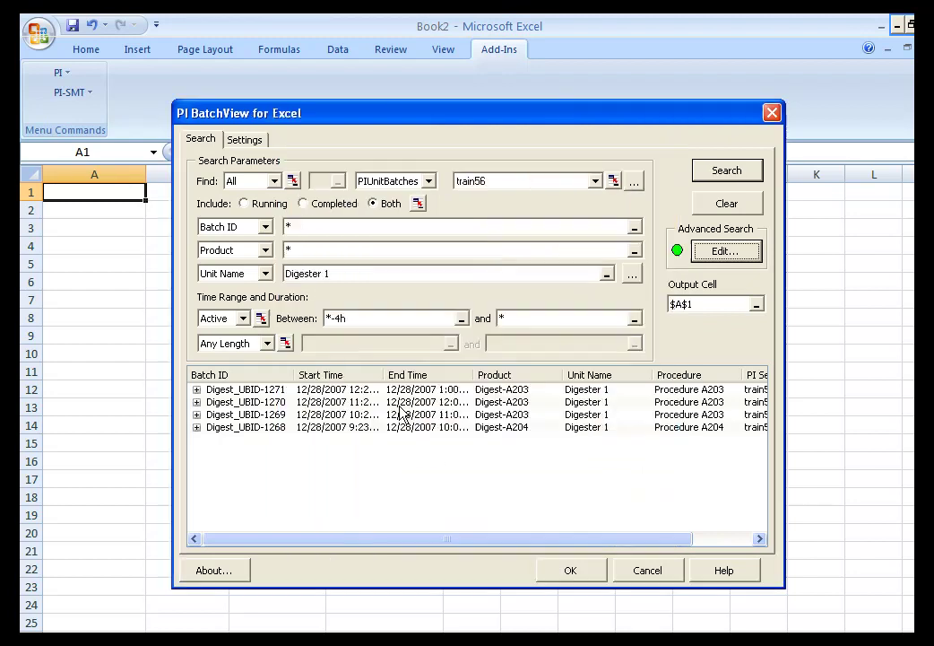
Step: Remove the PI Server, Procedure, Unit Name and Product output columns, keeping Batch ID, Start Time and End Time
click(252, 142)
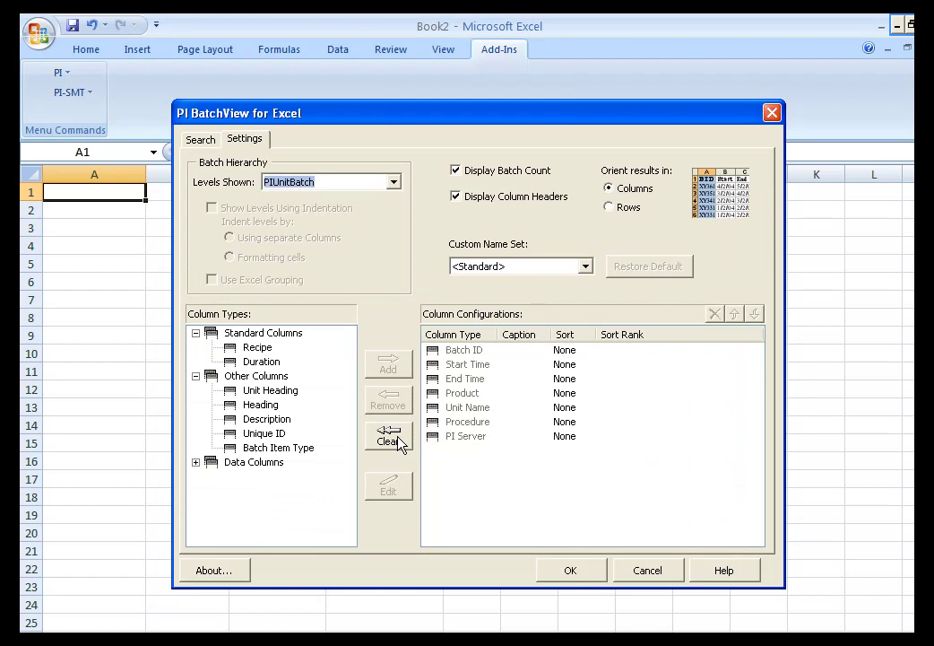
click(446, 436)
click(400, 406)
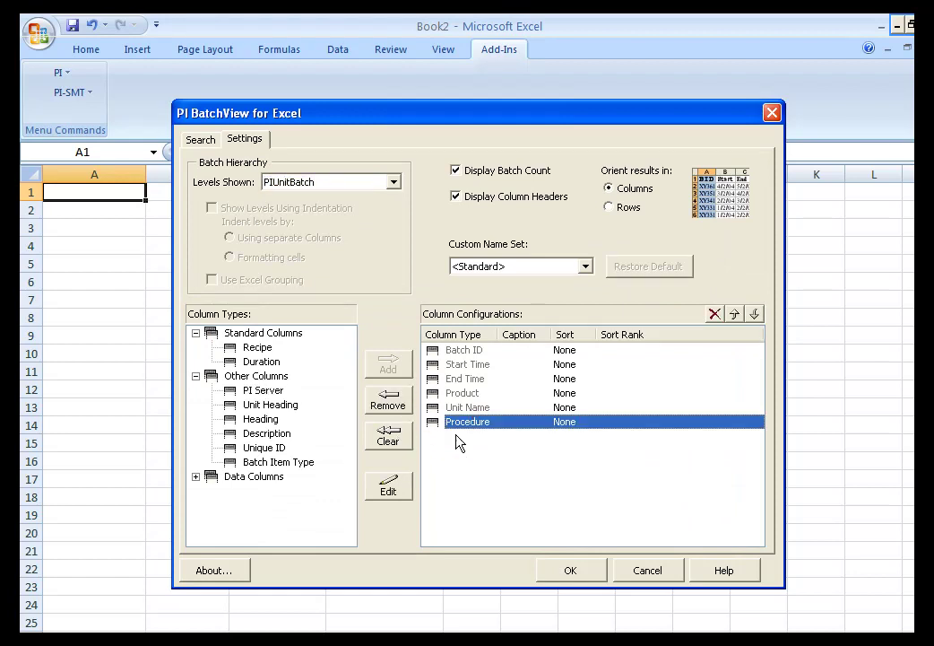
click(403, 400)
click(401, 402)
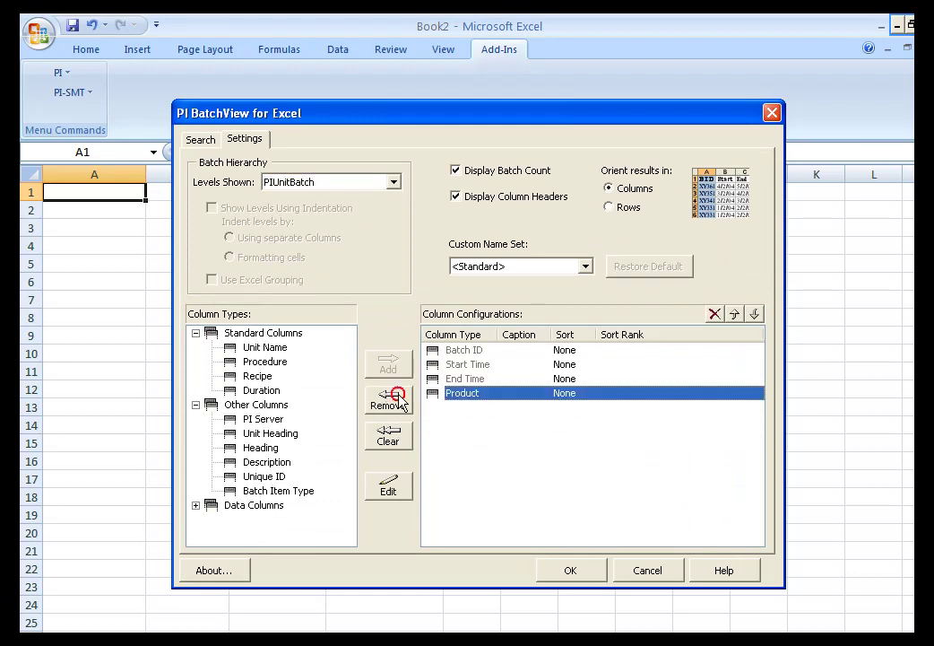
click(400, 402)
click(473, 351)
click(468, 365)
click(473, 378)
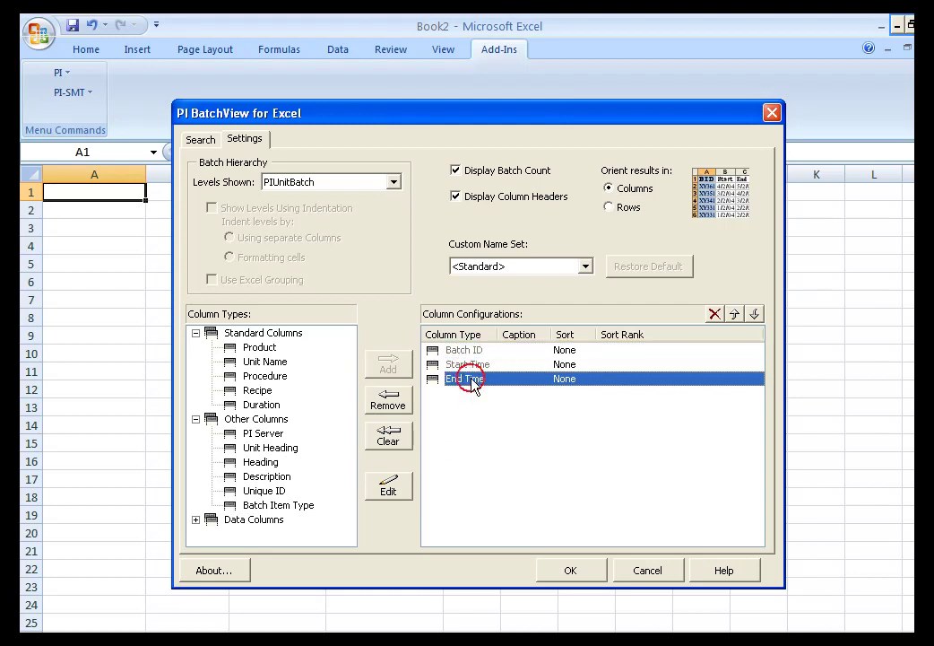
Step: Show one PISubBatch level with indentation and write the results to the sheet
click(394, 183)
click(311, 209)
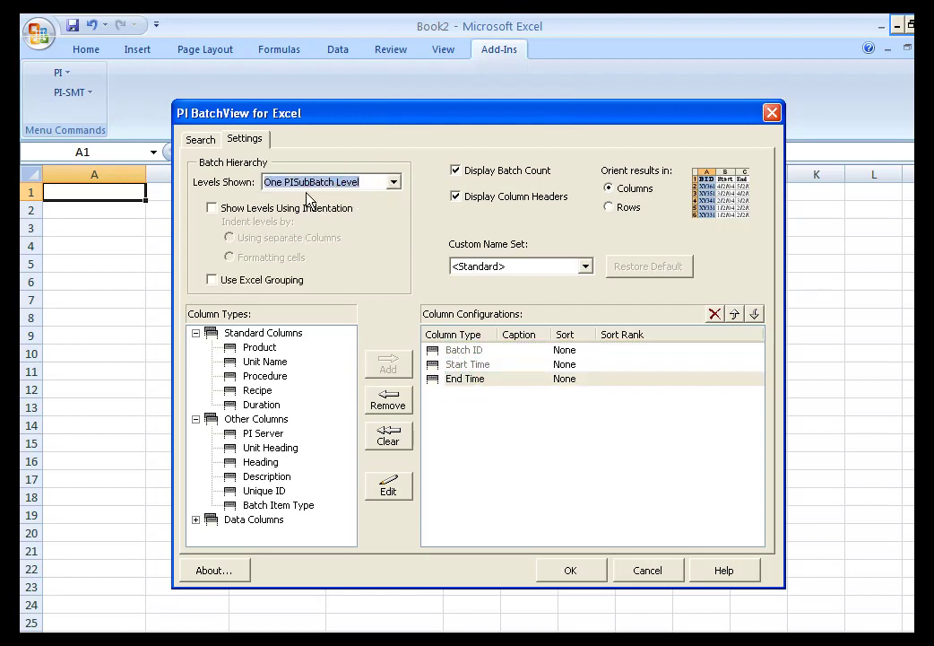
click(211, 207)
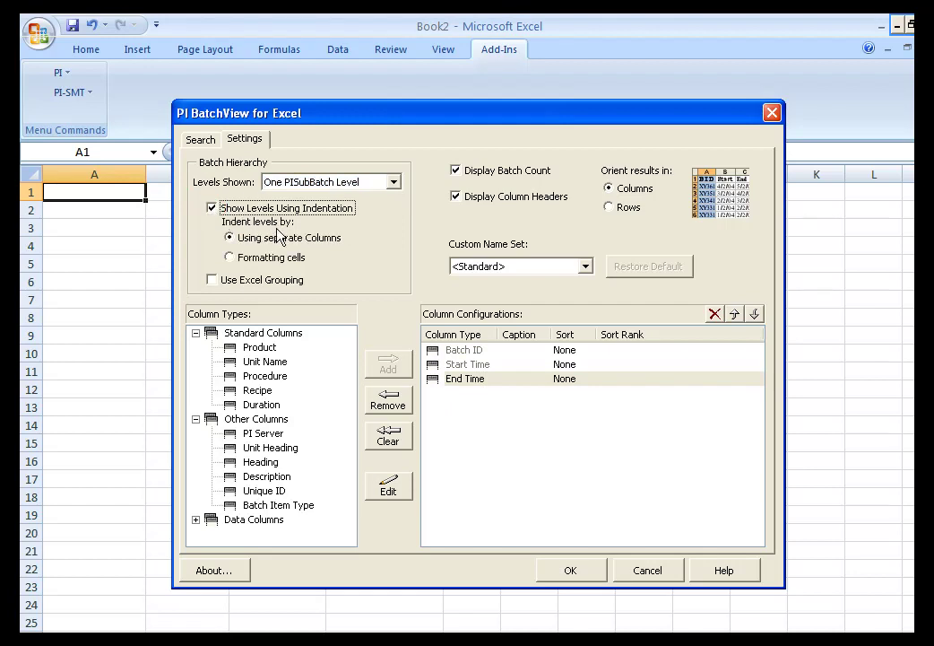
click(574, 573)
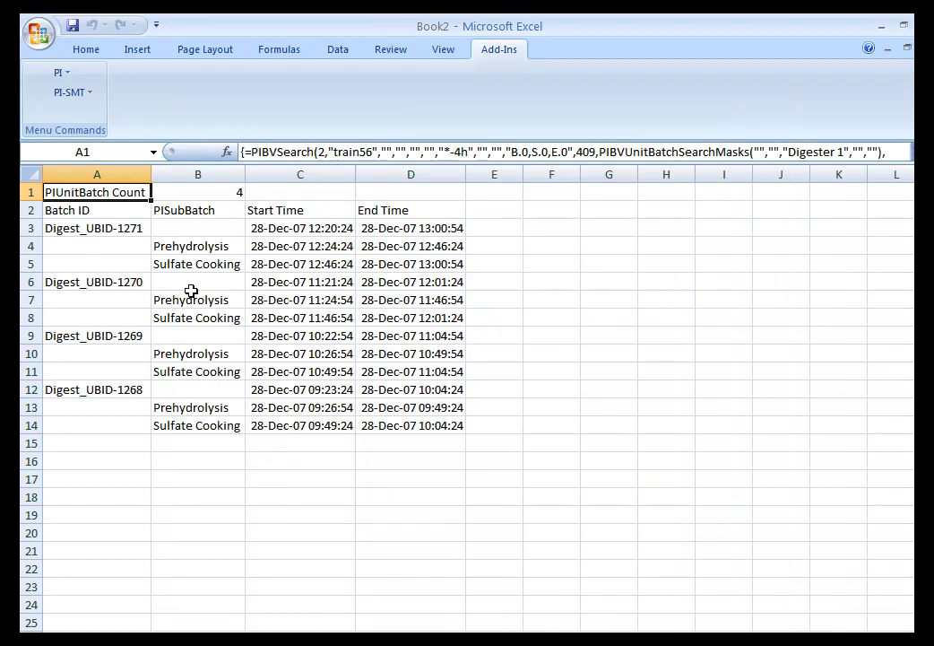
Step: Go through the four Sulfate Cooking sub-batch cells in column B, then widen column E
click(182, 266)
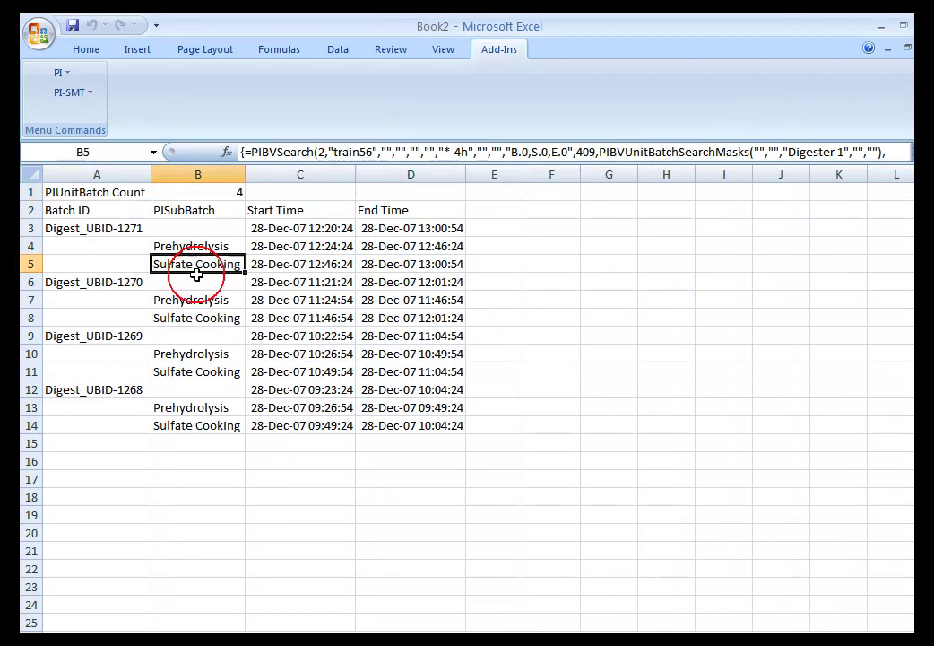
click(202, 319)
click(217, 371)
click(218, 427)
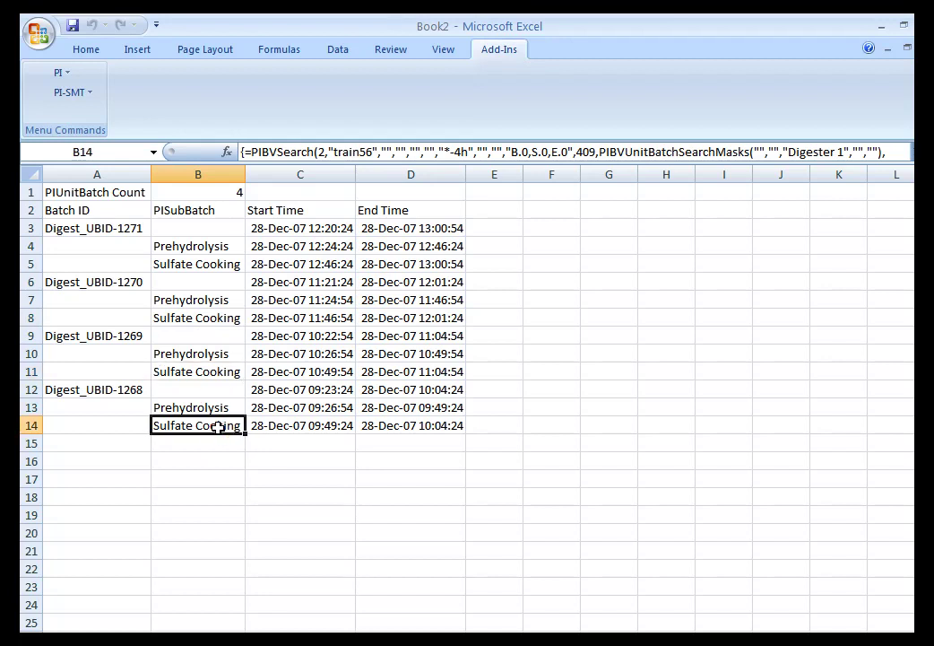
click(201, 264)
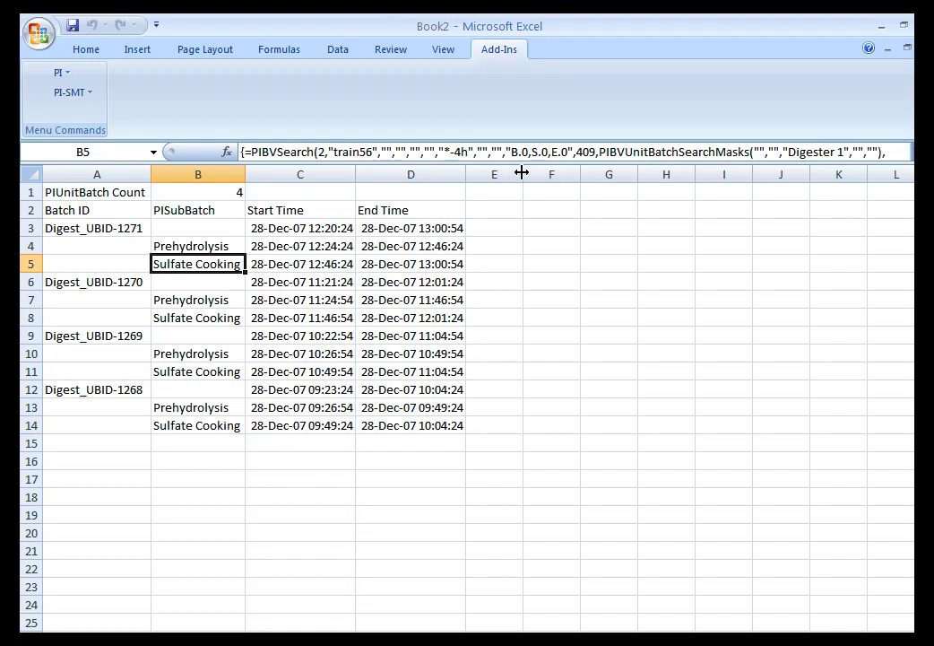
drag(526, 170, 552, 170)
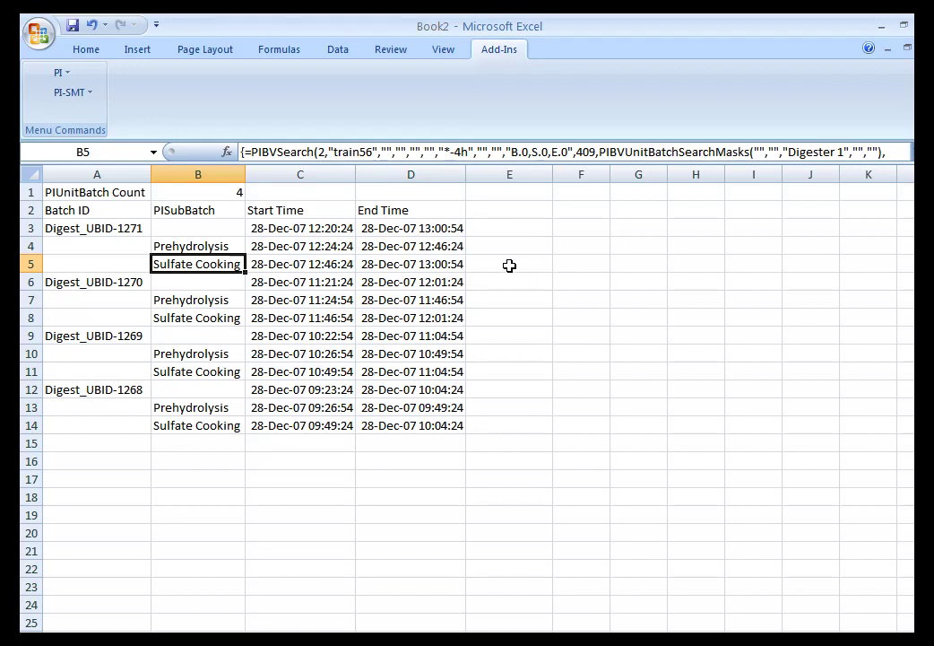
Step: Enter the heading 'Temperature' in cell E1
click(501, 194)
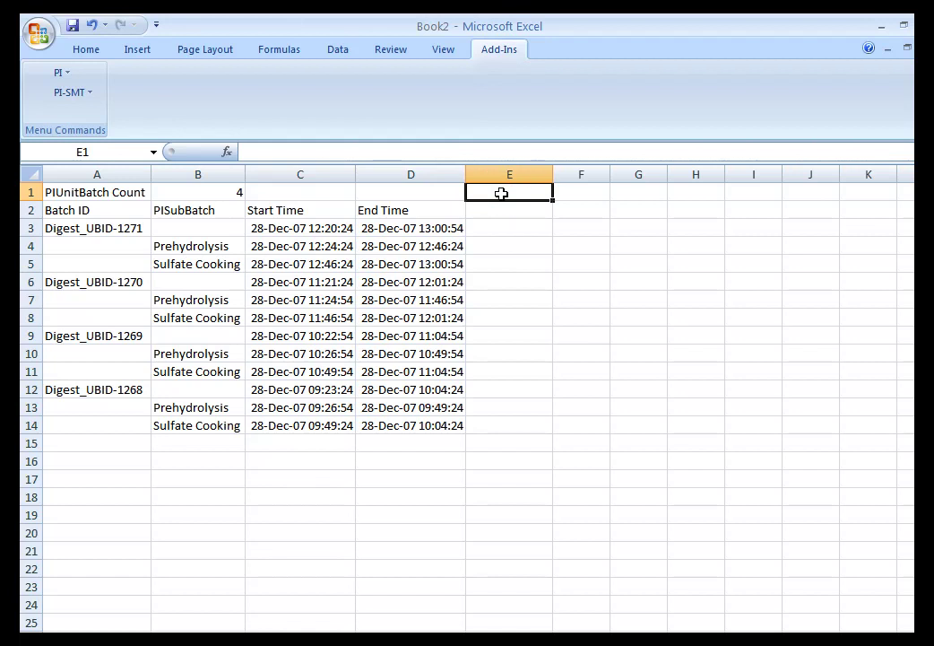
text(Temperature)
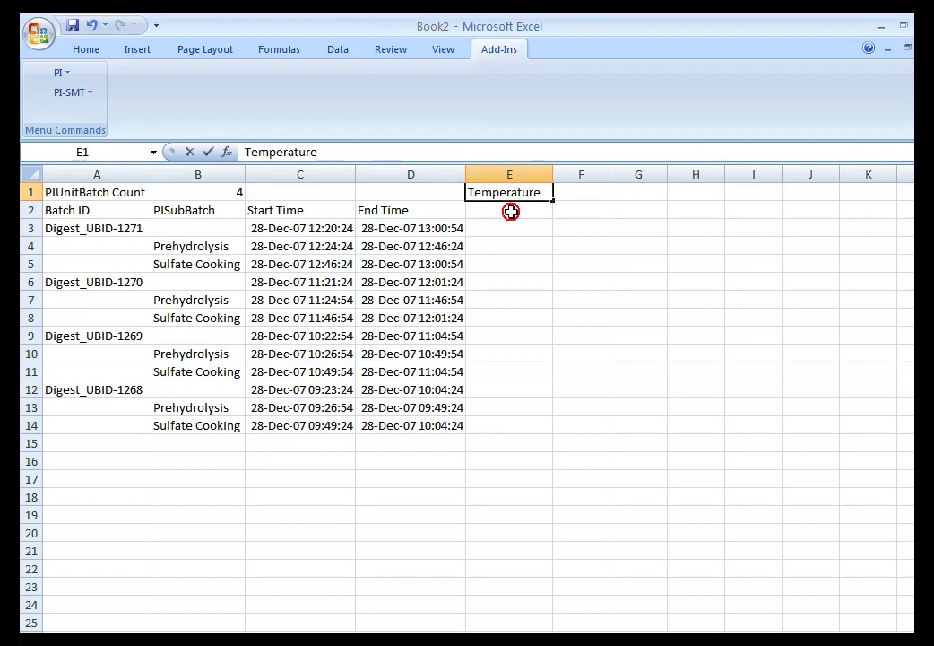
key(Return)
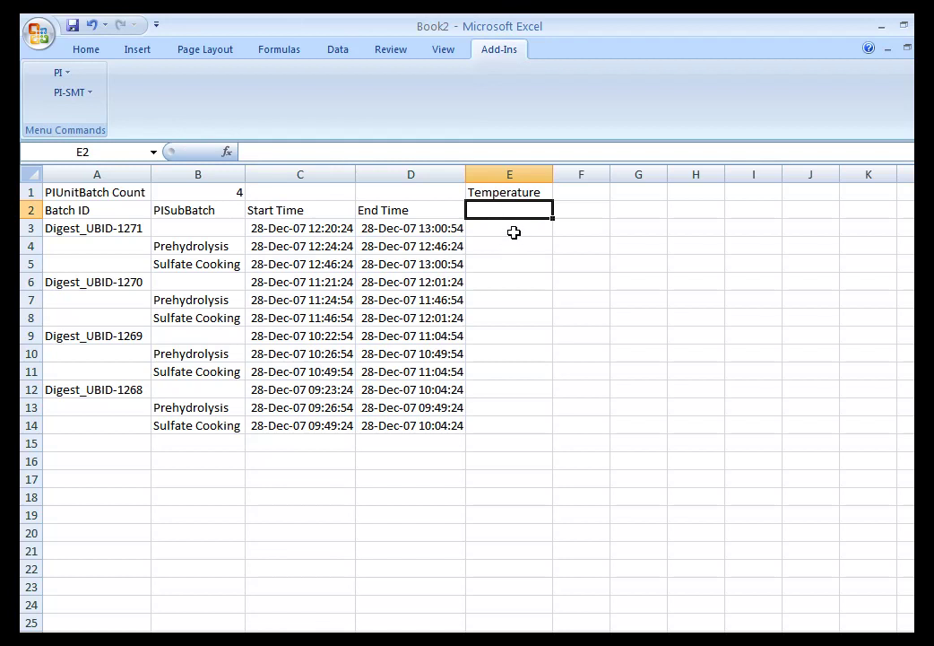
click(504, 208)
Step: Start a PI alias-to-tag lookup using the 'Temperature' heading in E1 as the alias
click(63, 72)
click(86, 356)
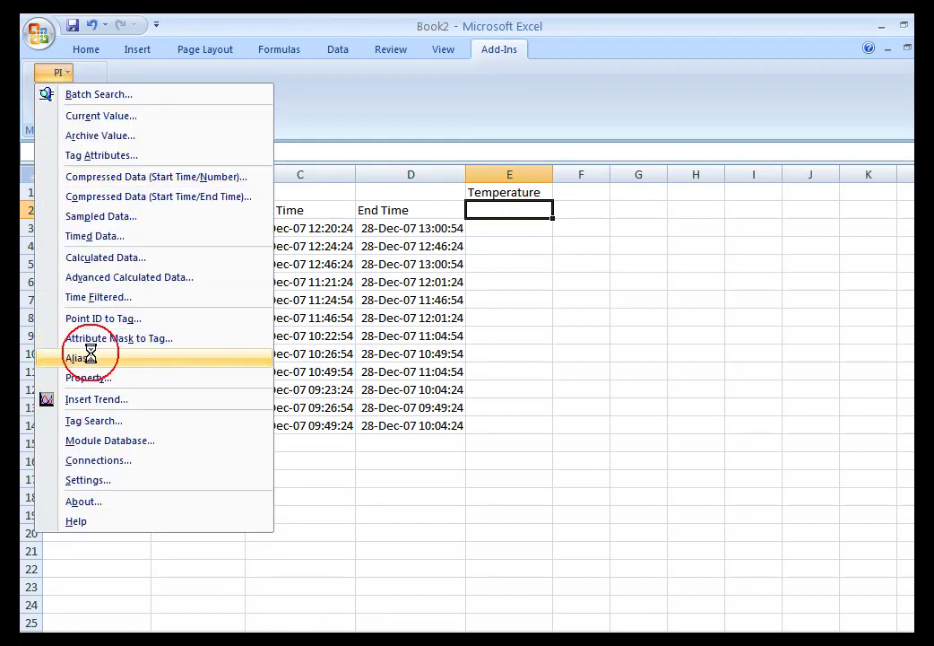
drag(421, 222, 442, 299)
click(500, 194)
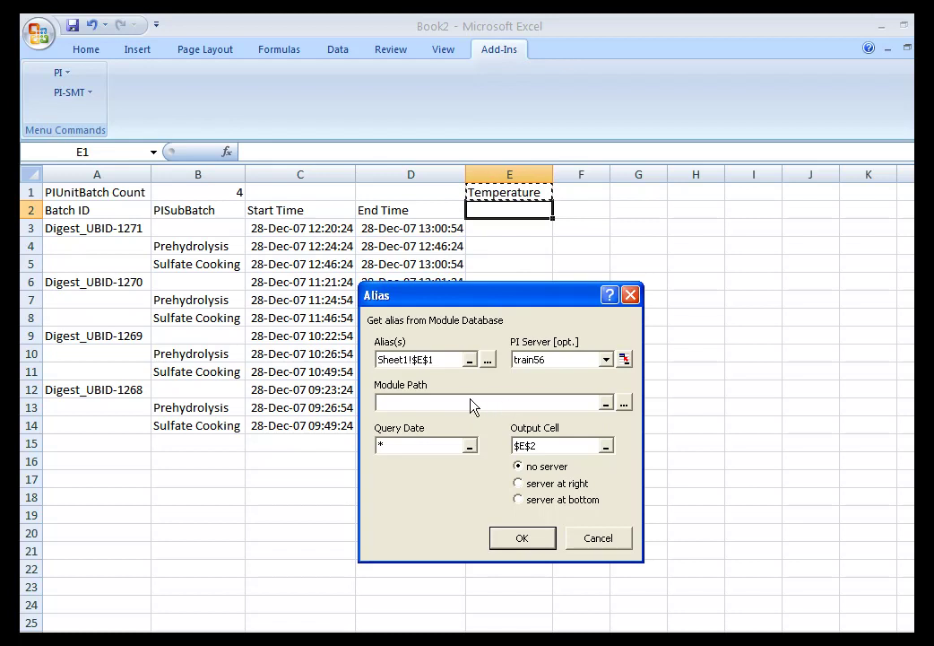
Step: Choose module Digester 1 under Pulp Area > Line 1, resolve PP:Digest1.Temp into E2, and autofit column E
click(623, 404)
click(46, 142)
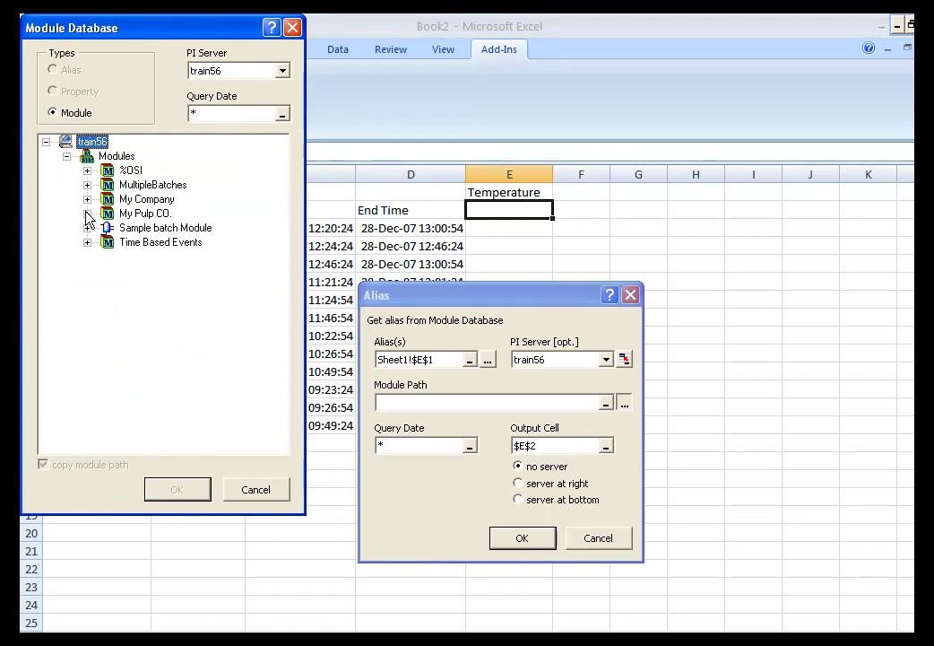
click(87, 213)
click(108, 228)
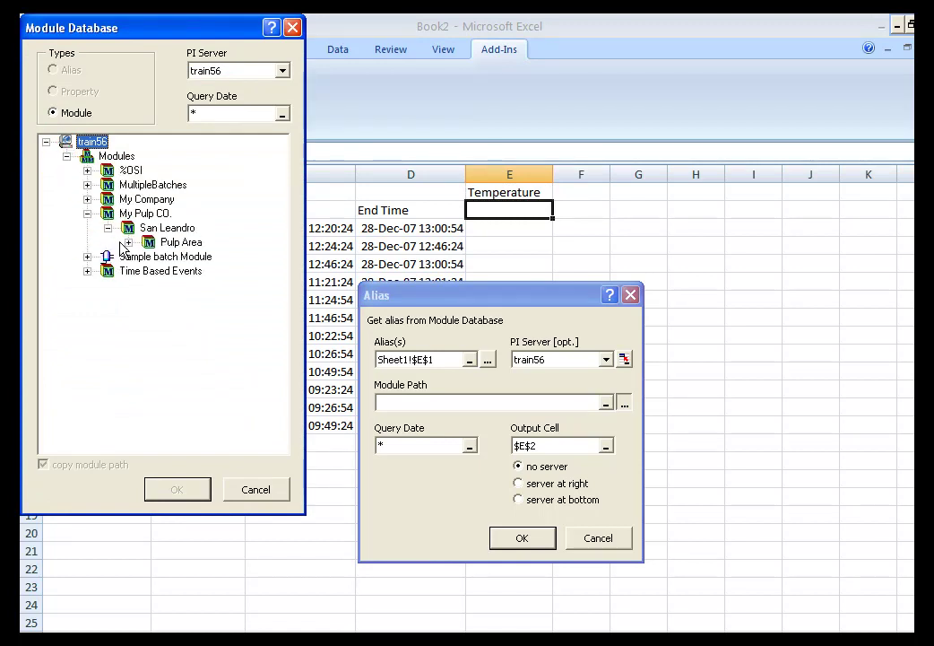
click(129, 242)
click(149, 257)
click(222, 286)
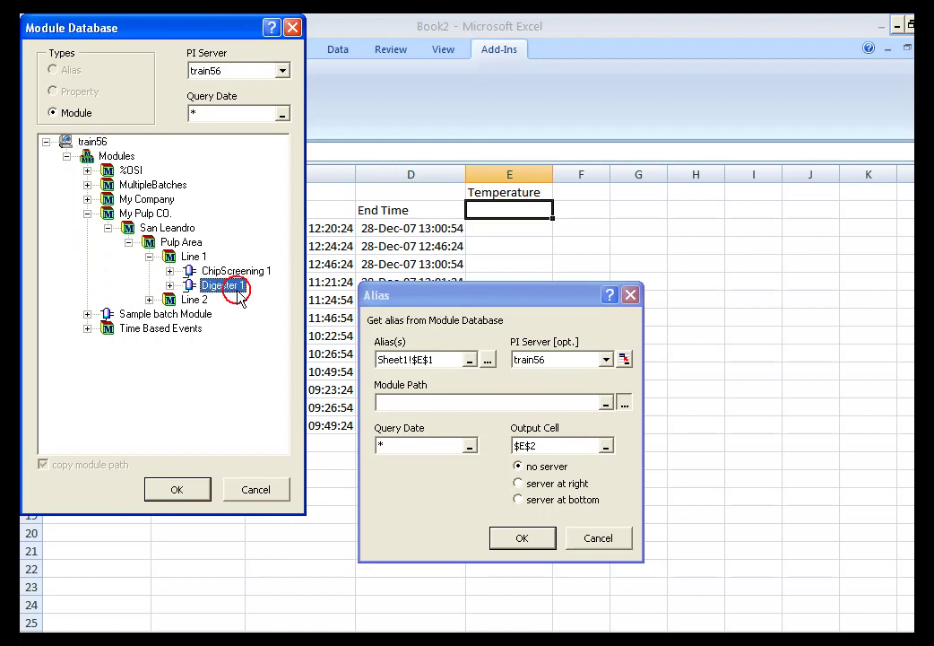
click(176, 488)
click(524, 541)
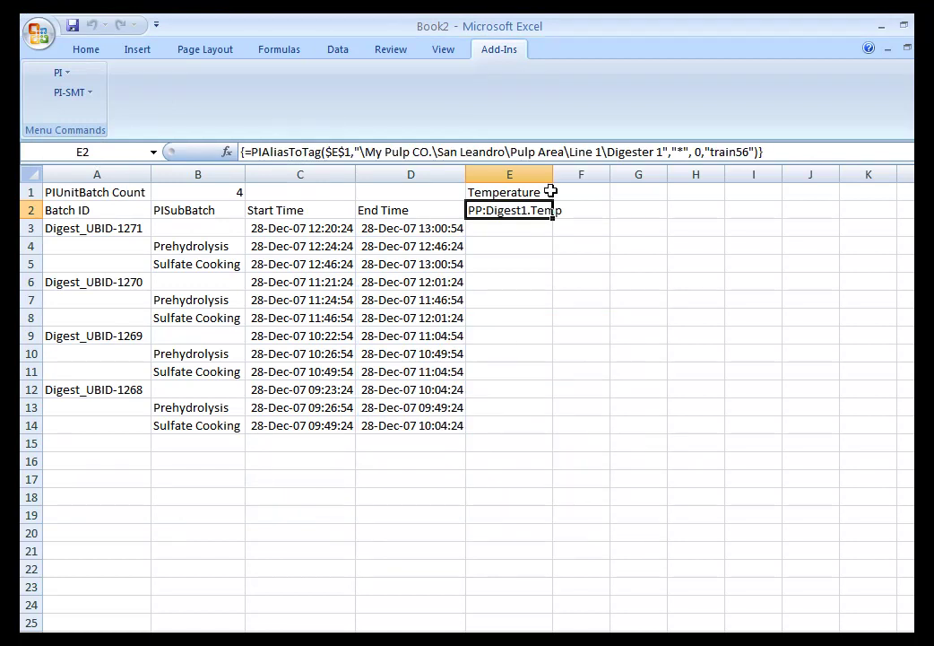
double_click(553, 177)
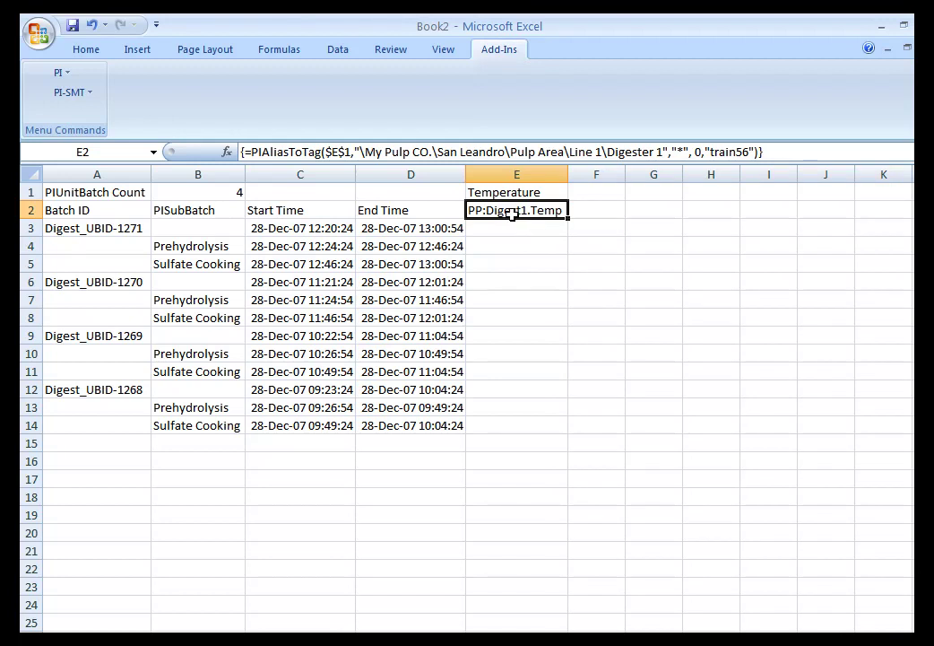
Step: Enter the heading 'Max Temp' in F2 and select F5 for the results
click(590, 213)
text(Max Temp)
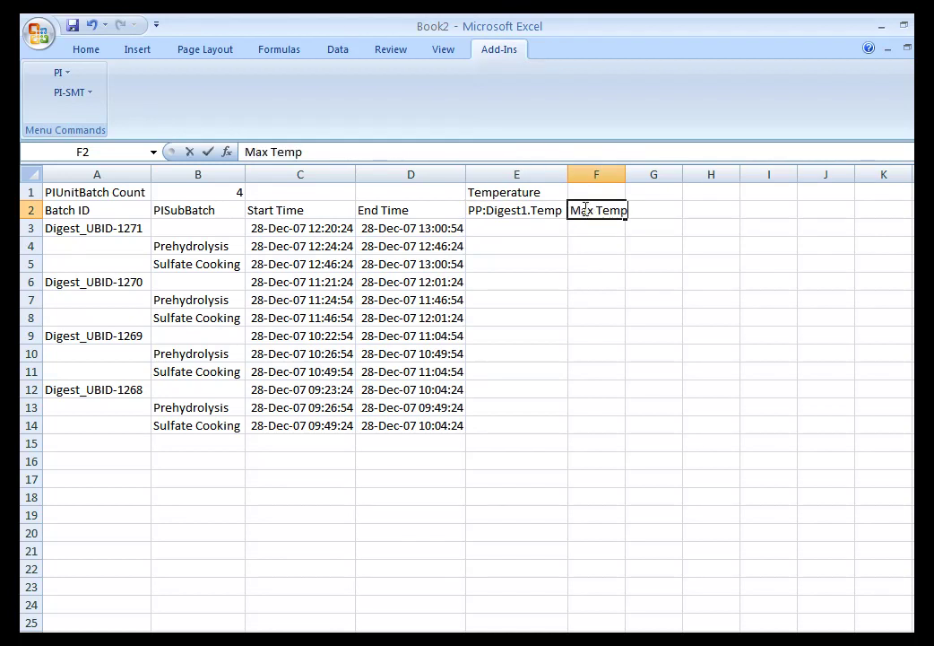
click(595, 227)
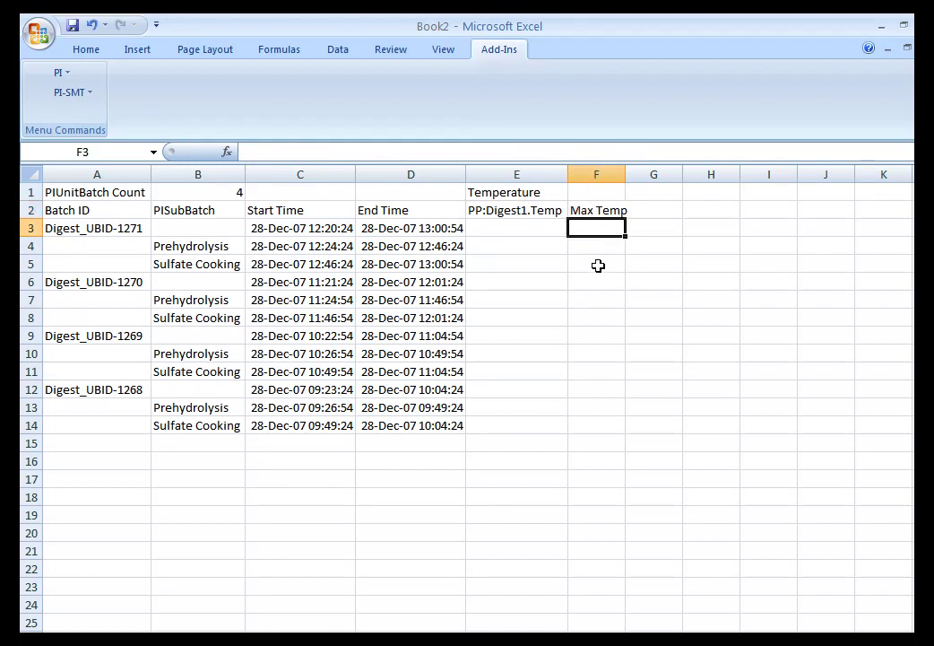
click(599, 266)
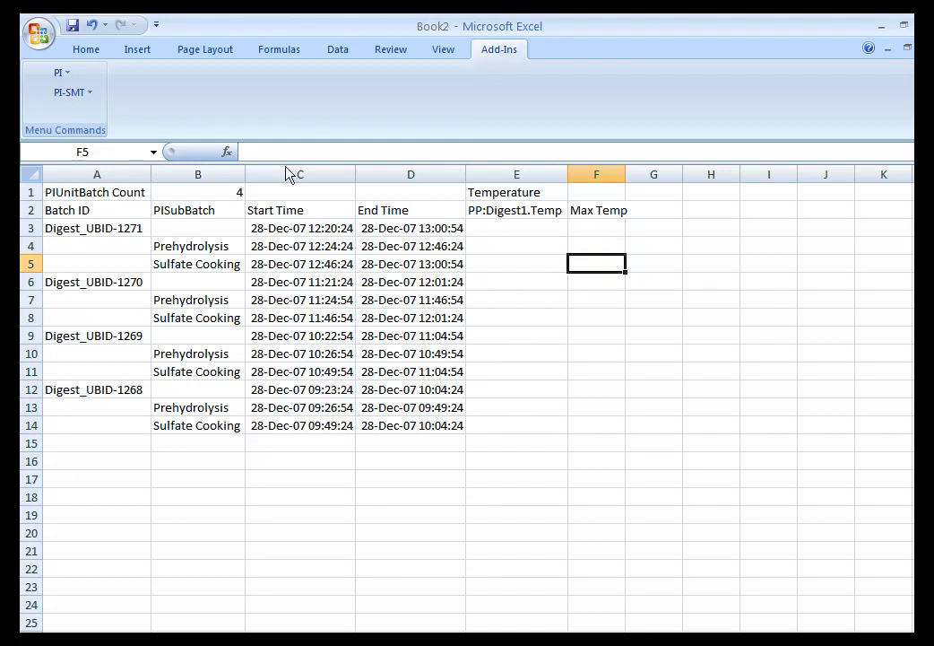
click(57, 72)
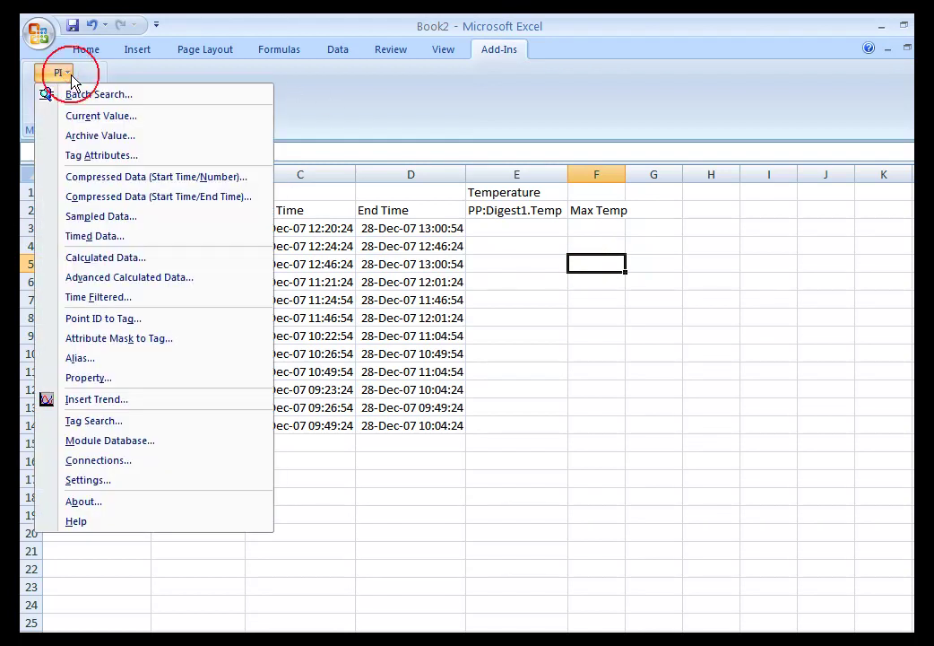
Step: Calculate the maximum of tag $E$2 from $C$5 to $D$5, with its time, into $F$5
click(91, 257)
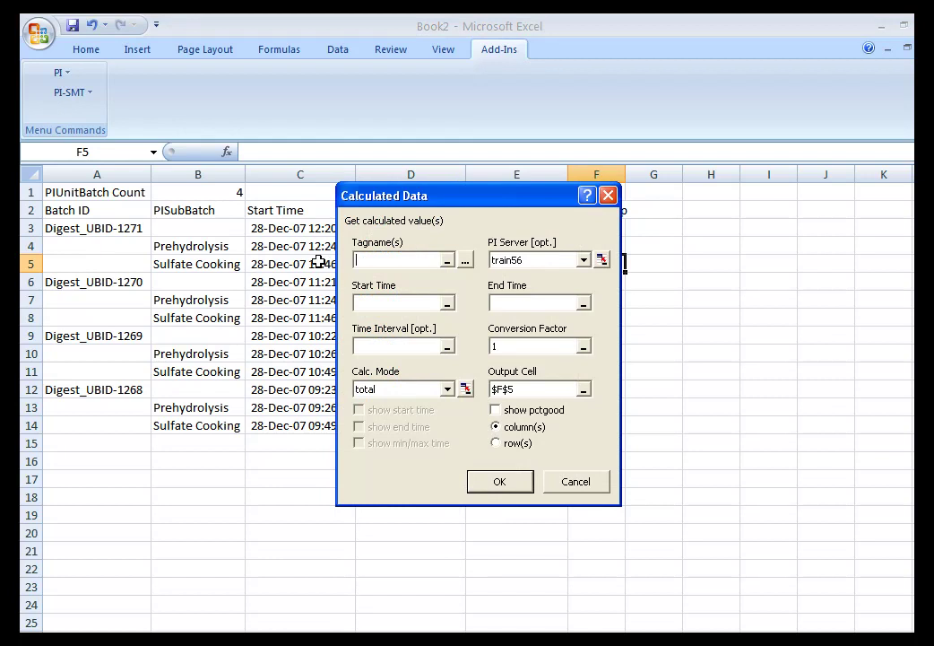
drag(431, 206, 408, 334)
click(384, 388)
click(516, 208)
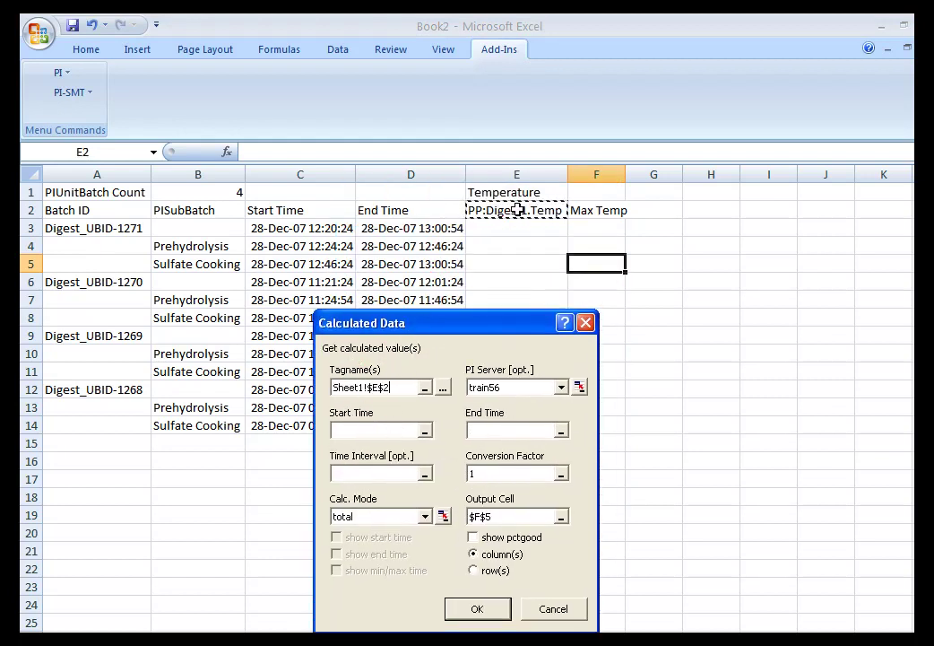
click(386, 431)
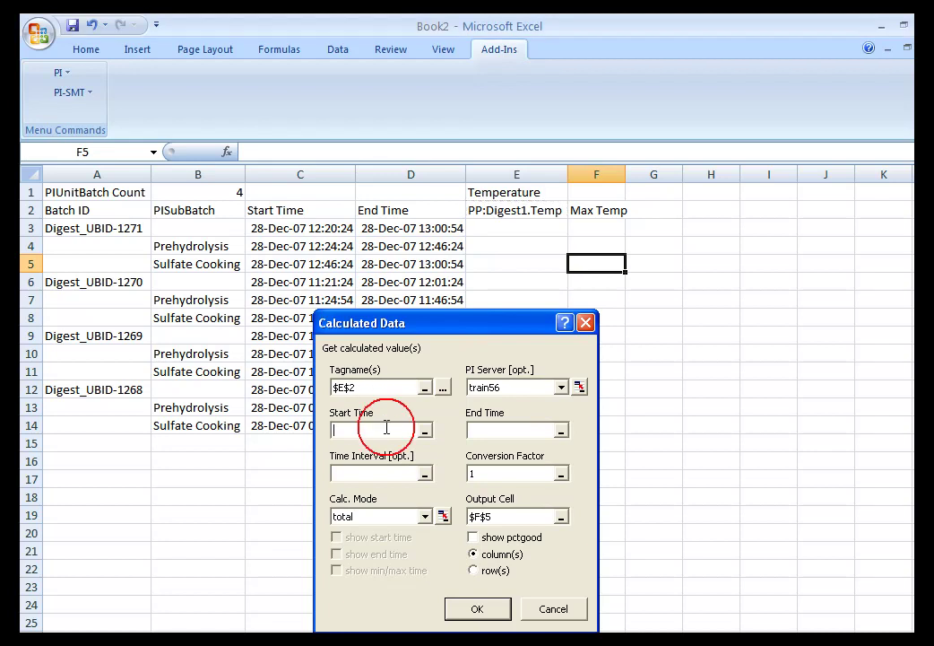
click(275, 264)
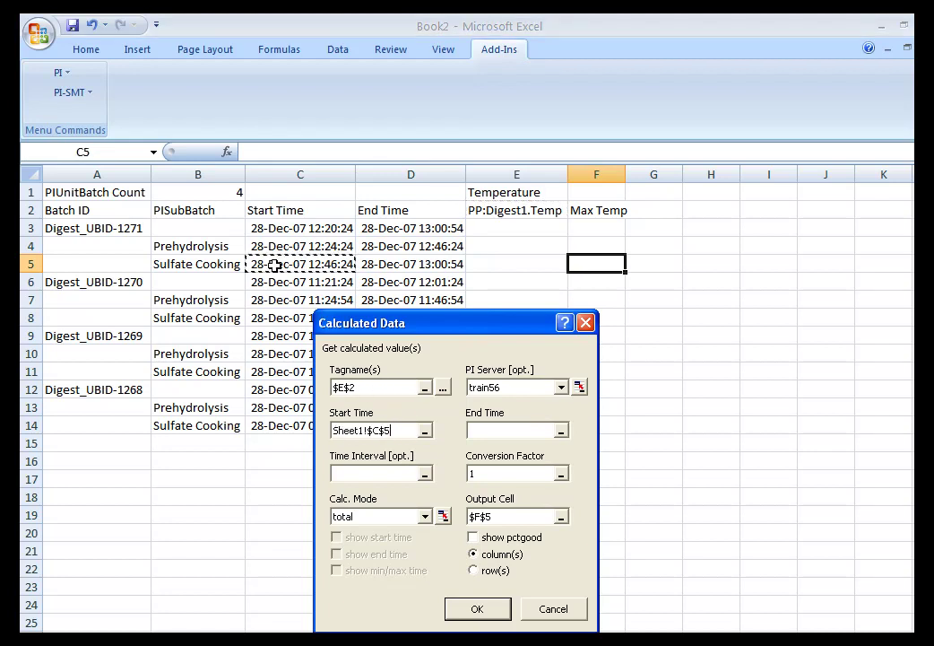
click(495, 430)
click(386, 266)
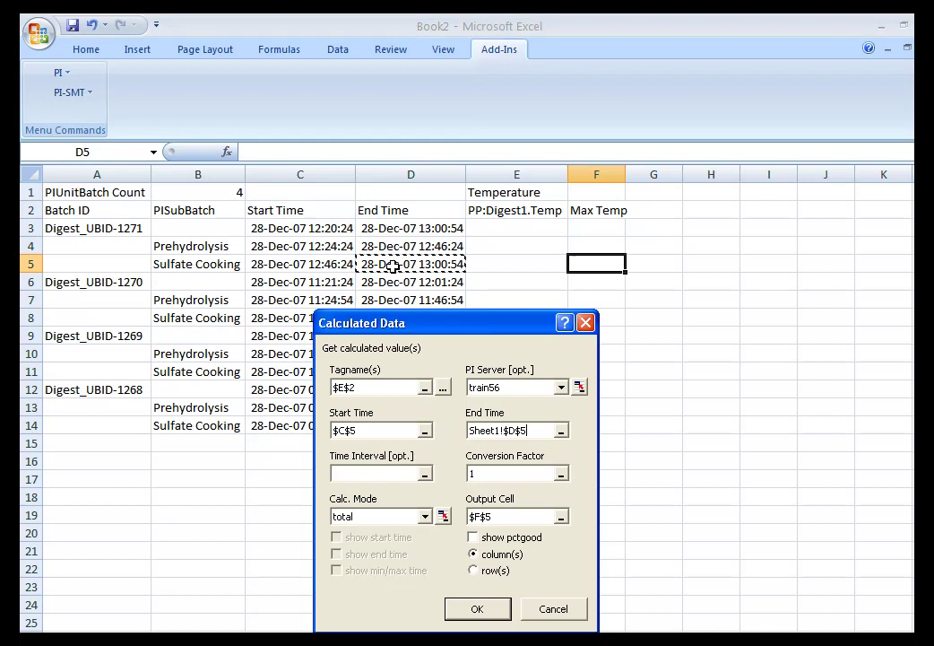
click(425, 517)
click(377, 552)
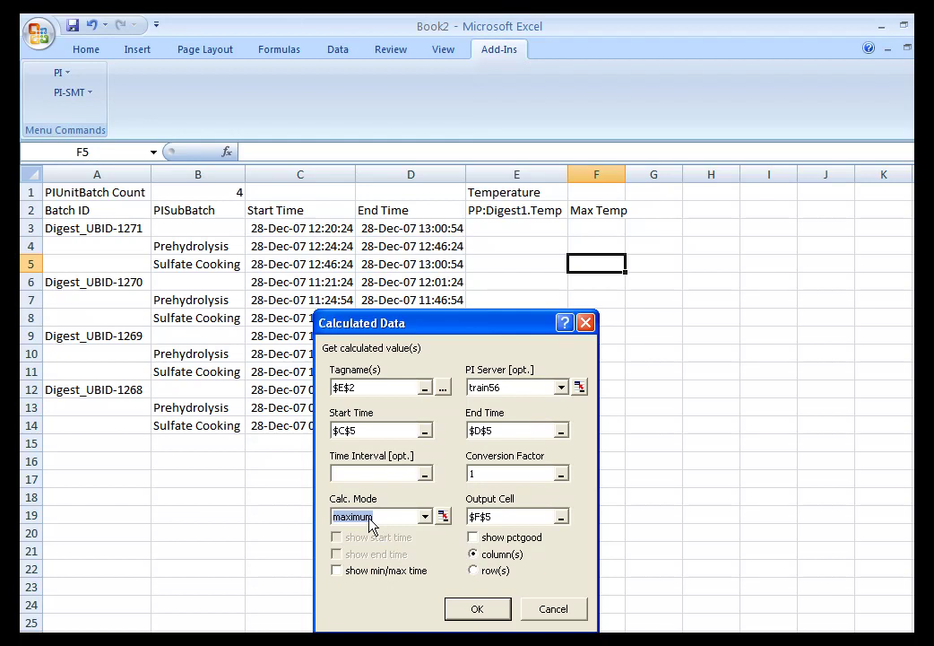
click(338, 571)
click(476, 610)
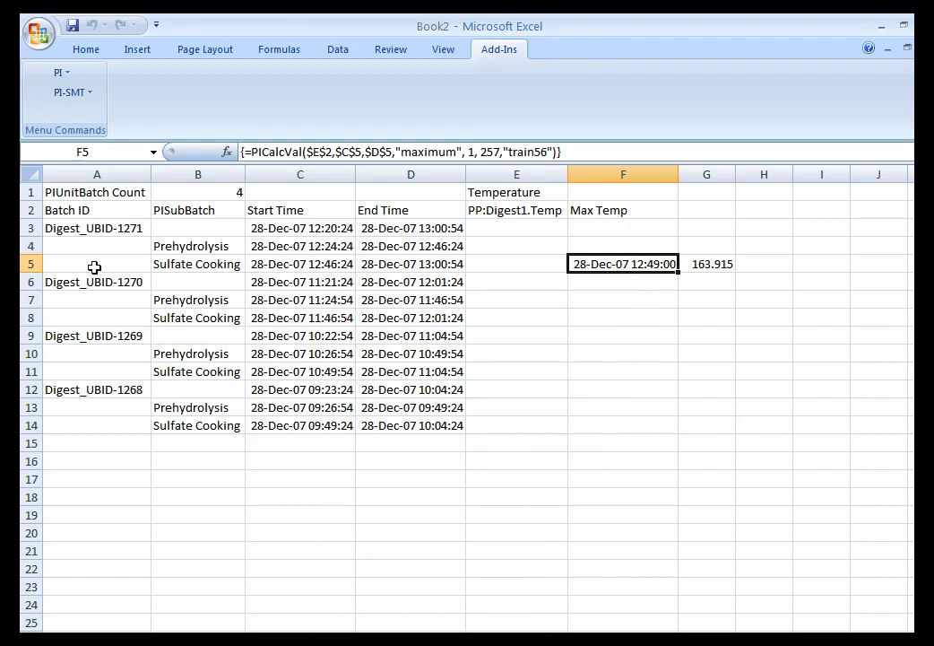
Step: Fill cells B5 through G5 with yellow using the mini toolbar Fill Color
drag(233, 266, 722, 263)
right_click(722, 262)
click(750, 235)
click(630, 294)
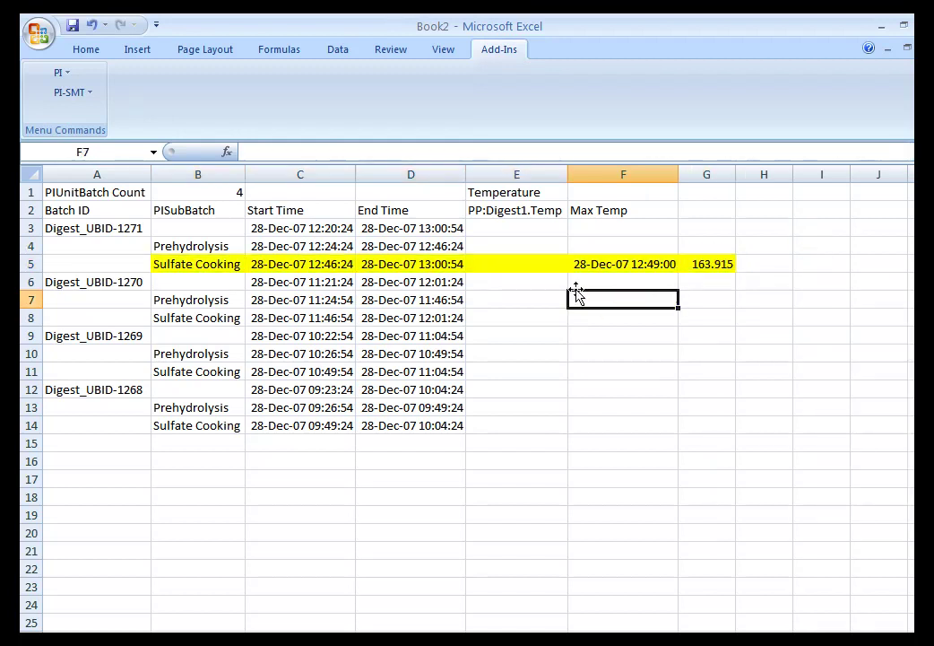
Step: Review the row 5 formulas for start, end, max temperature 163.915 and its time
click(301, 265)
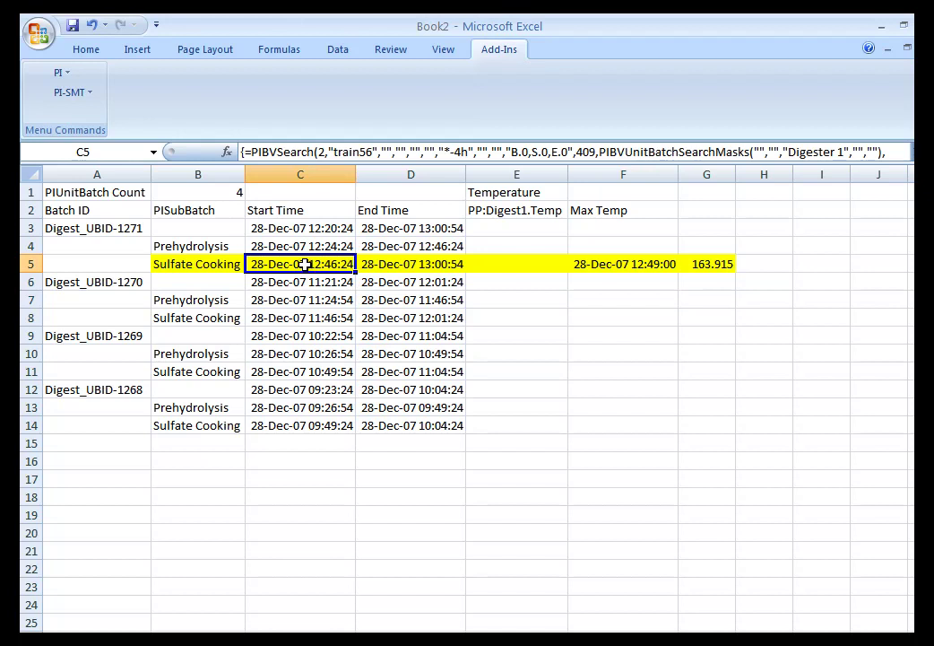
click(437, 274)
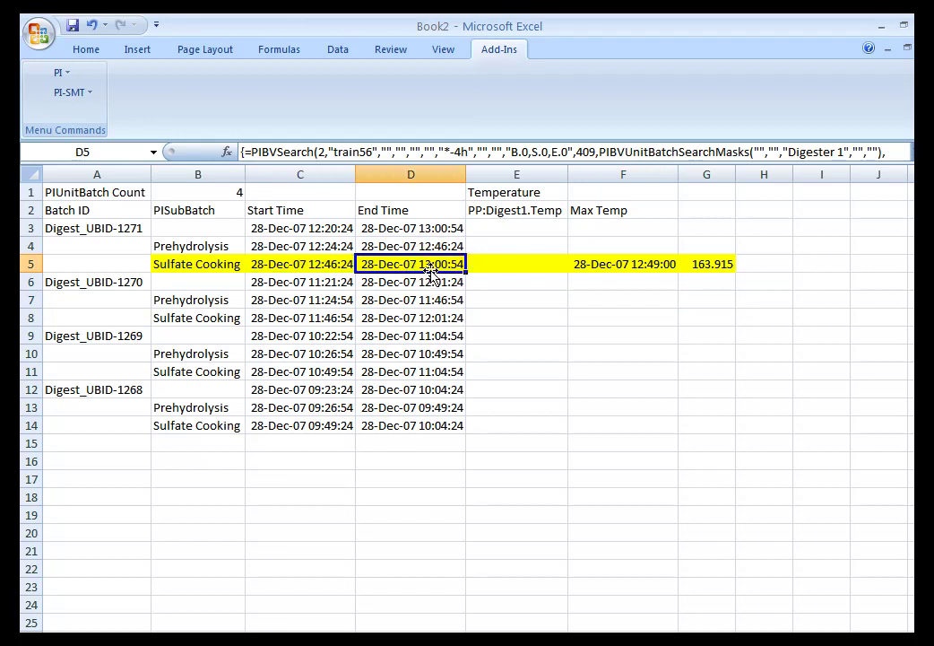
click(722, 269)
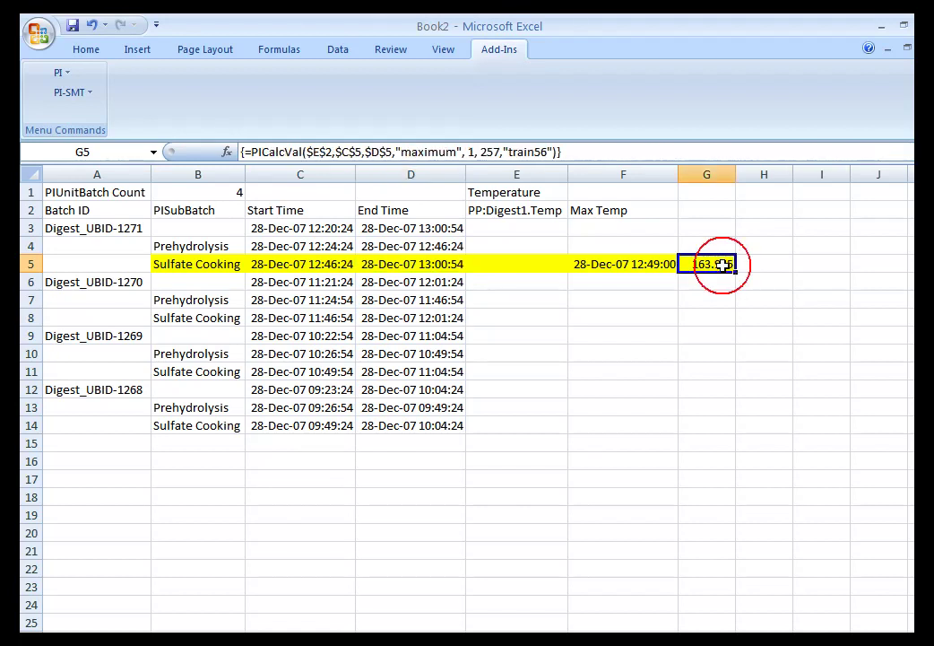
click(641, 278)
key(Up)
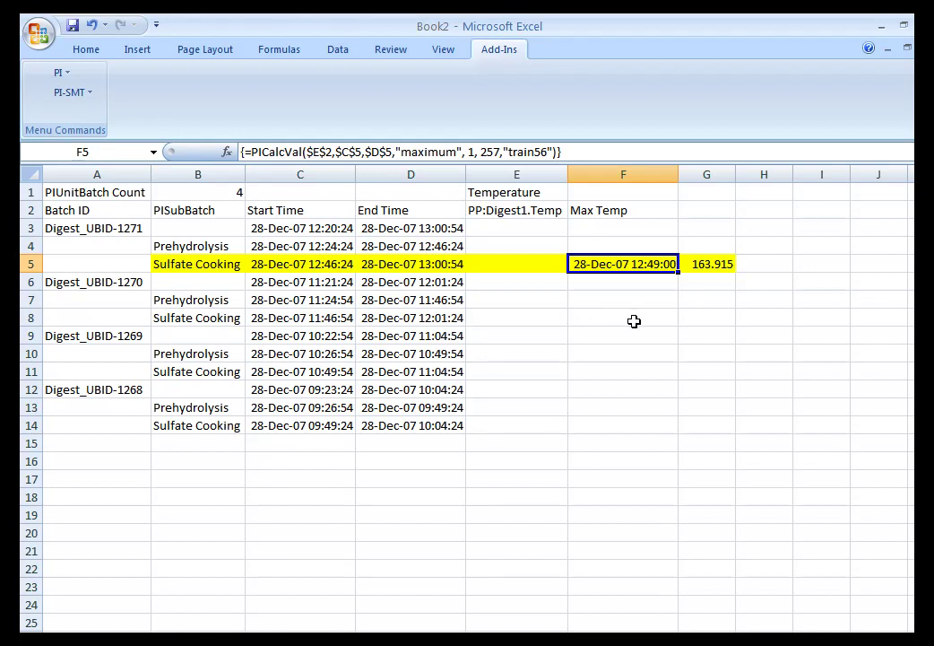
drag(419, 168, 73, 161)
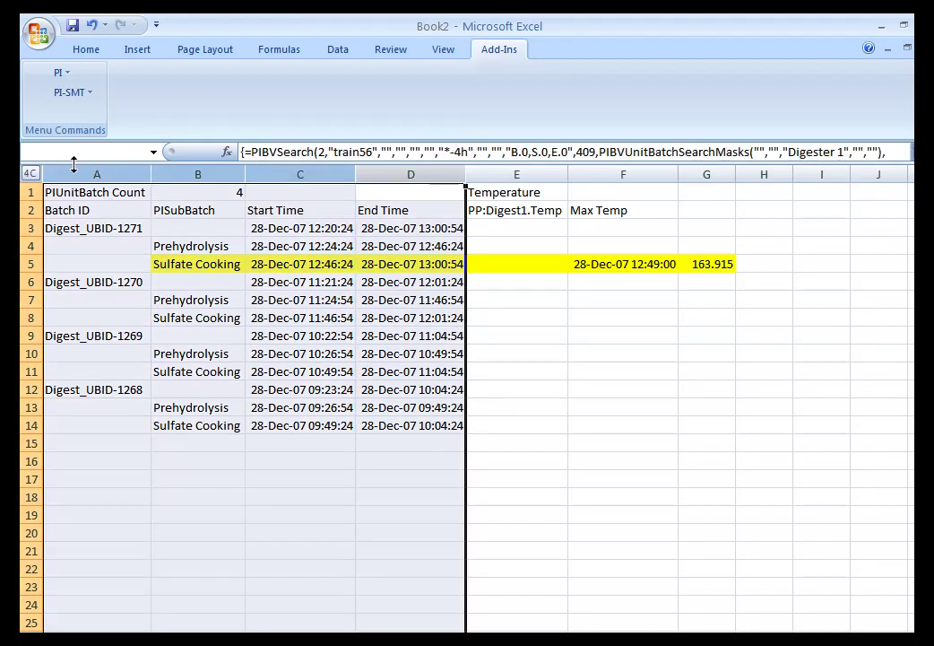
click(302, 318)
drag(500, 172, 711, 172)
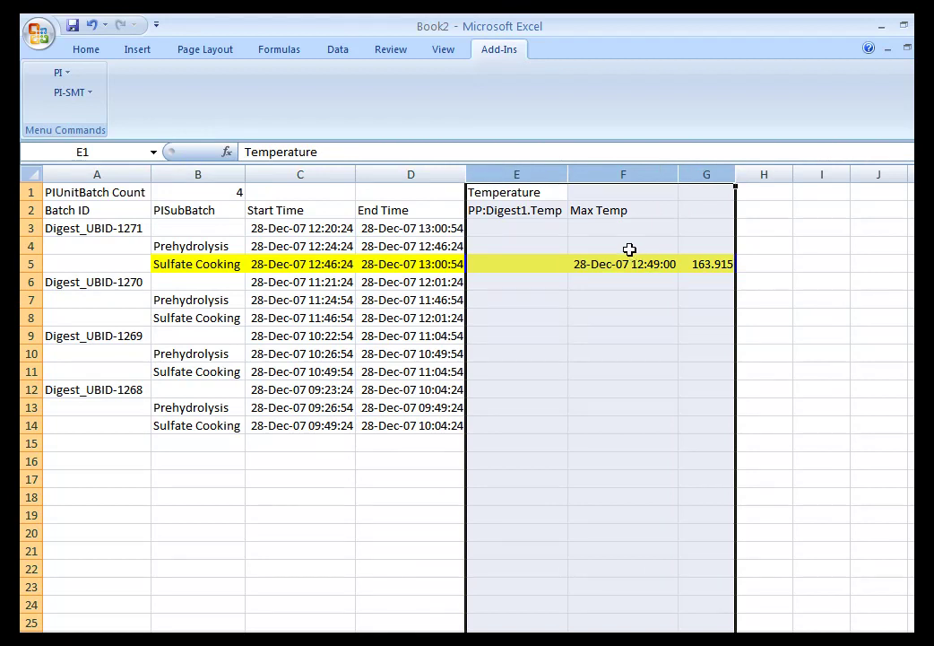
click(313, 481)
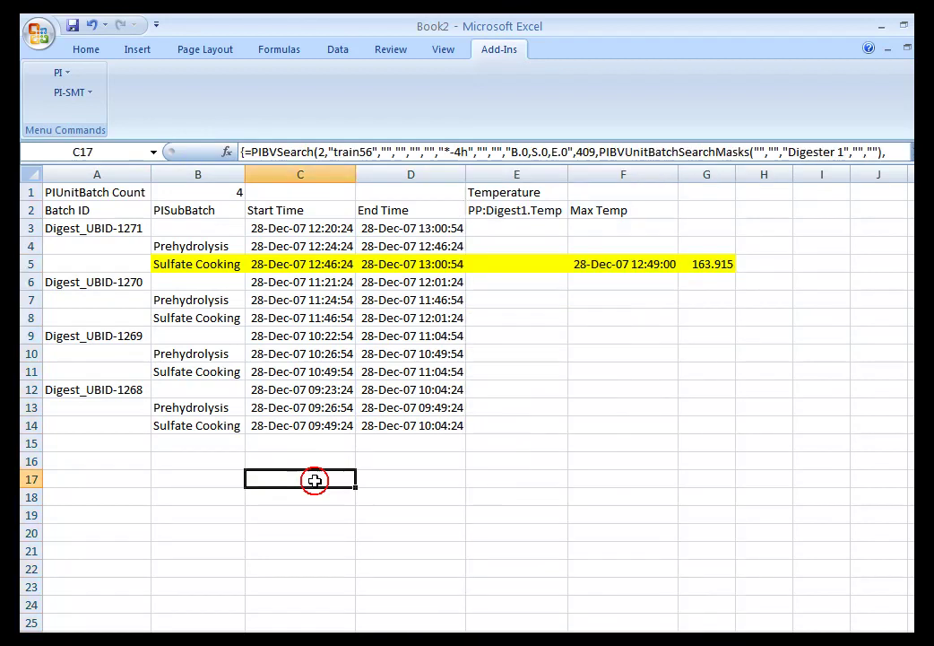